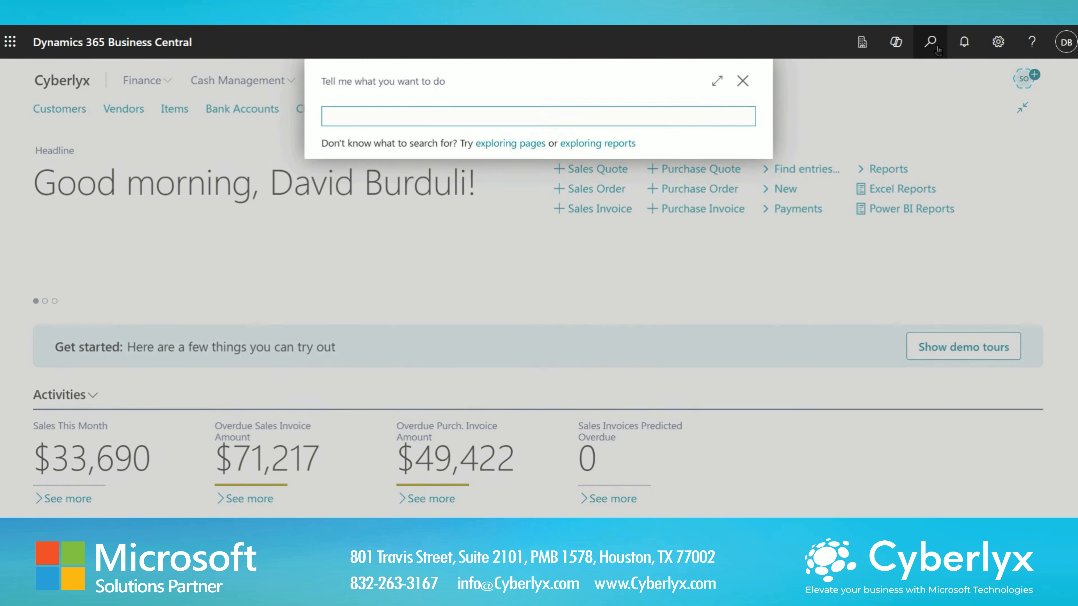
On the Reminder Terms page, create a new reminder term with code TEST and description Test Reminder
type("reminder terms")
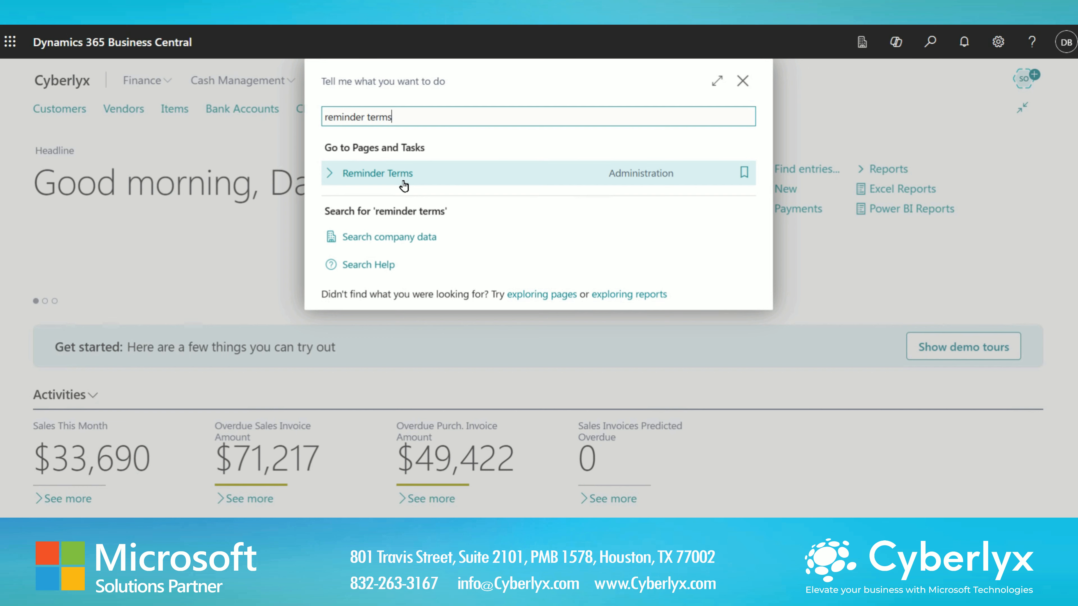
left_click(403, 185)
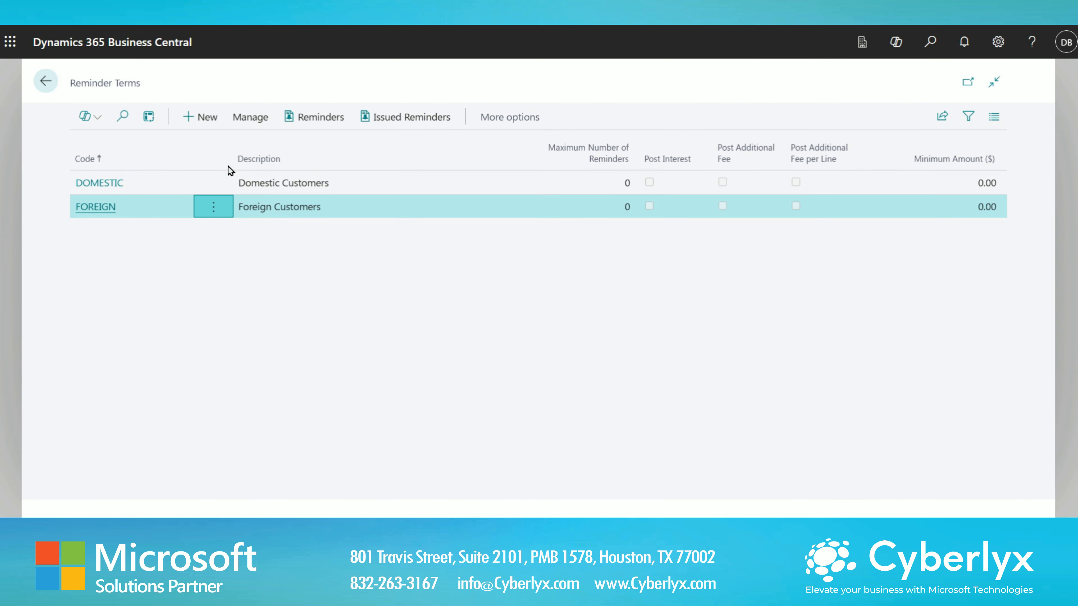
key("alt+n")
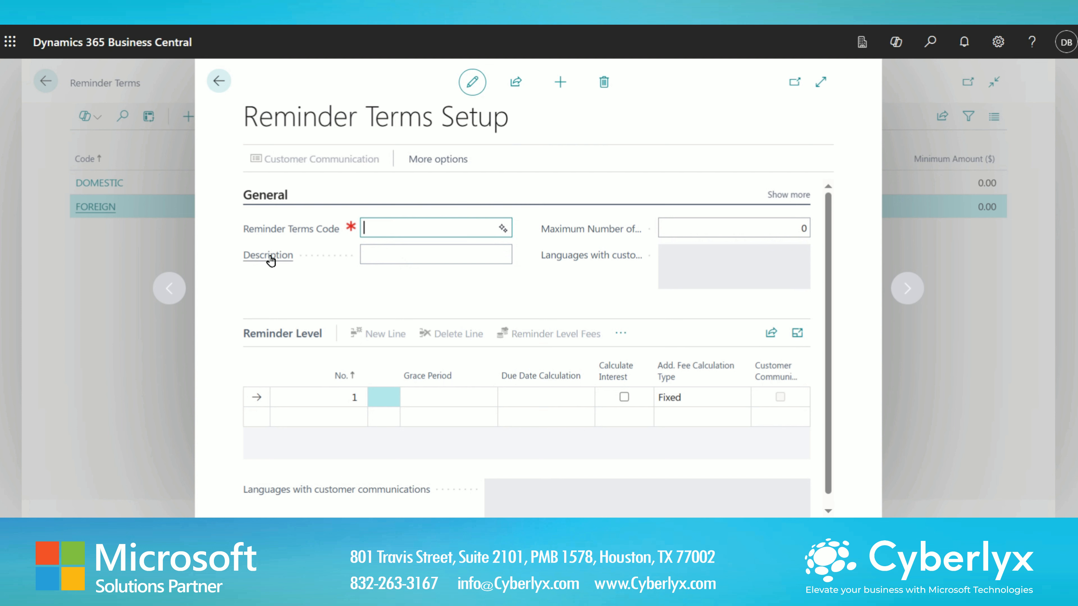
type("TEST")
key("Tab")
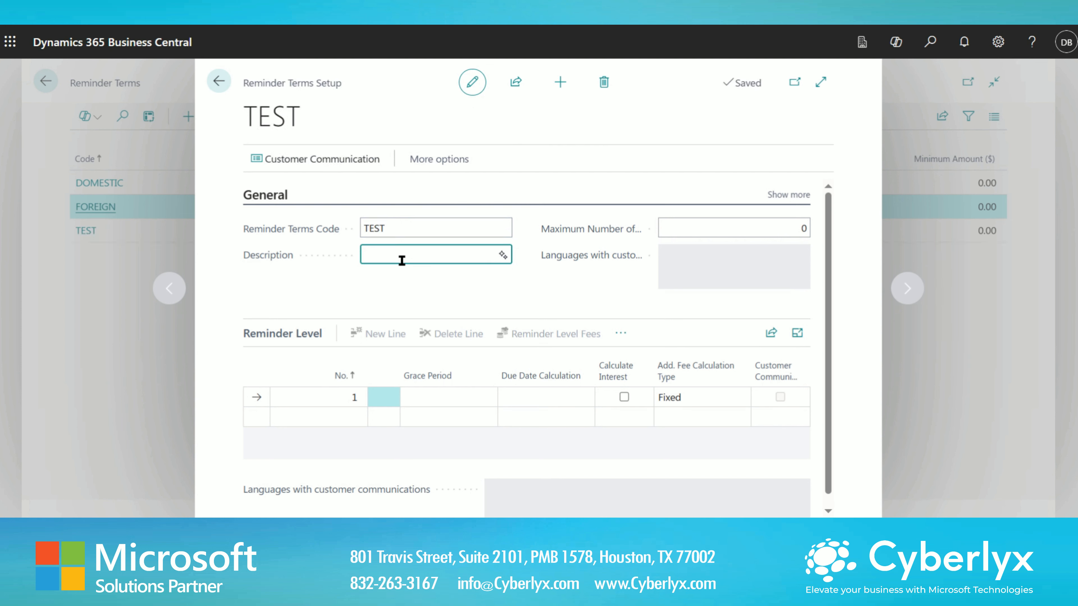
type("Test Reminder")
key("Tab")
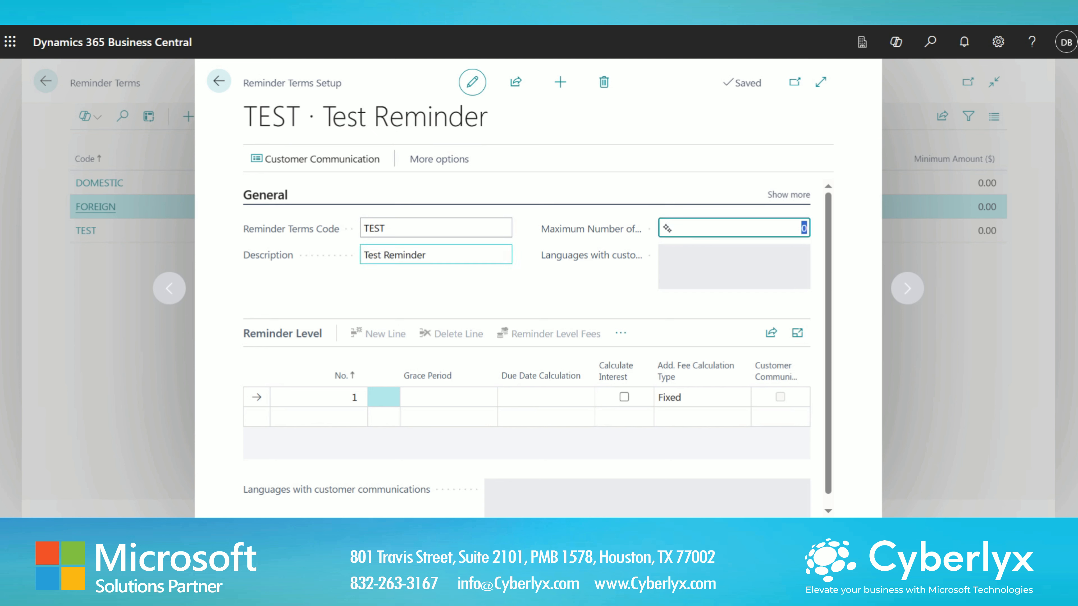
Set the maximum number of reminders for the TEST reminder term to 2
left_click(235, 30)
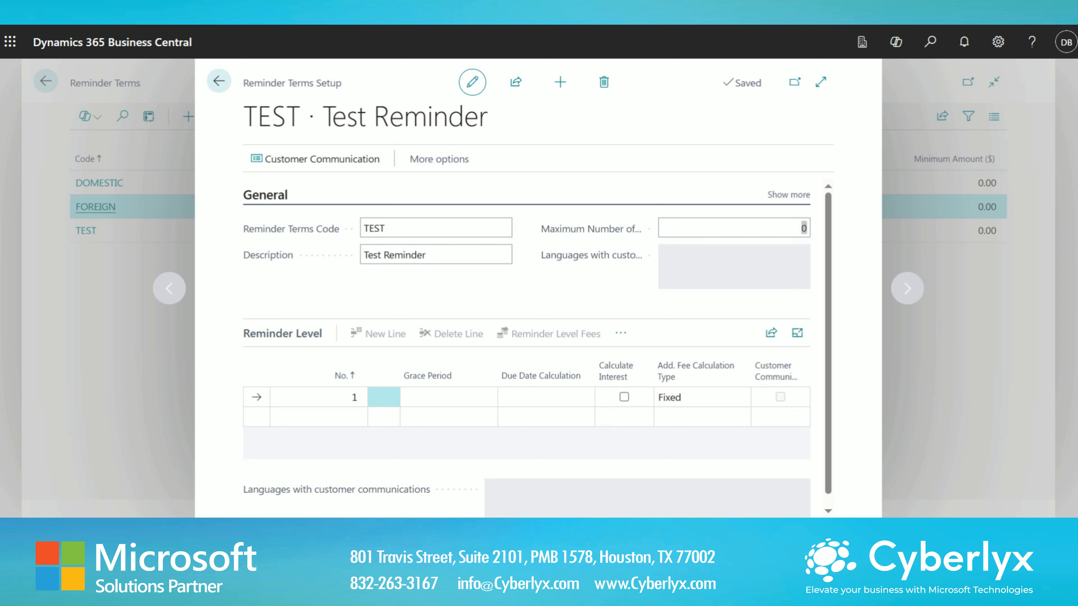
left_click(734, 228)
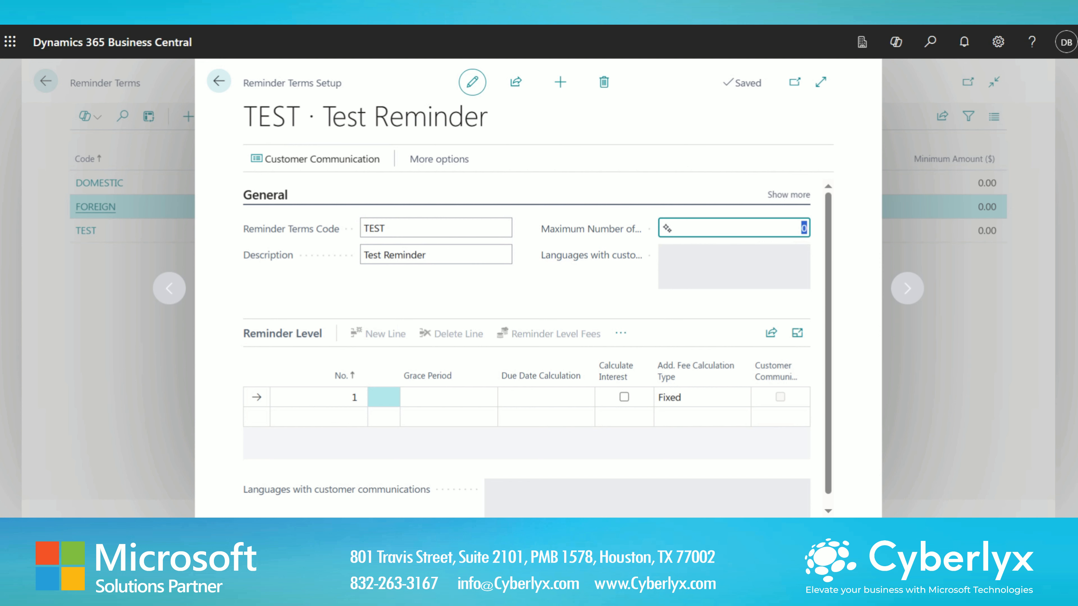
type("2")
left_click(750, 258)
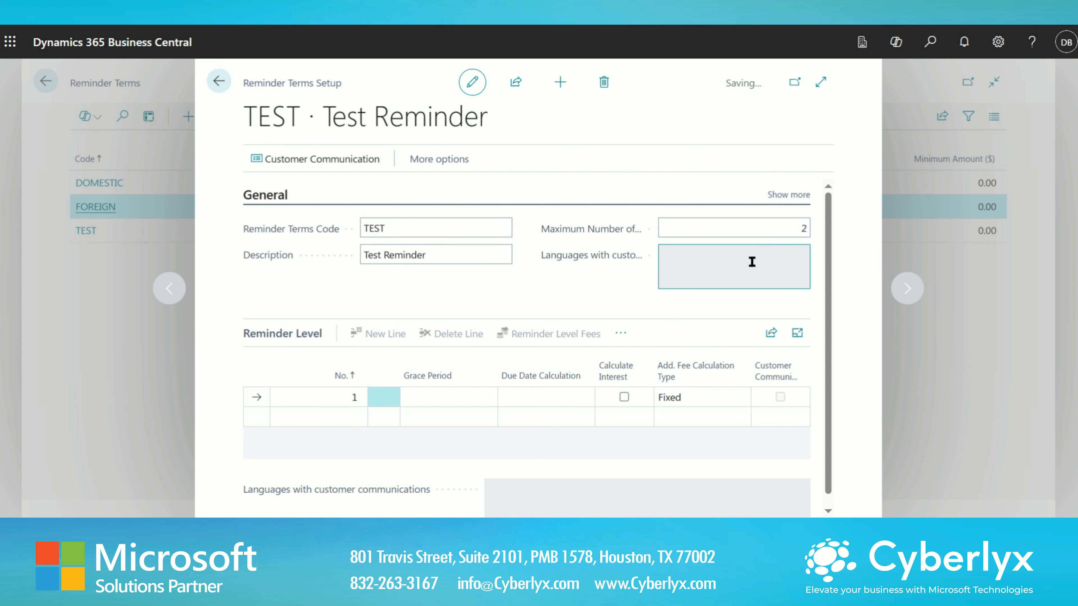
Reveal the hidden General fields and turn on Post Additional Fee for the TEST reminder term
left_click(791, 201)
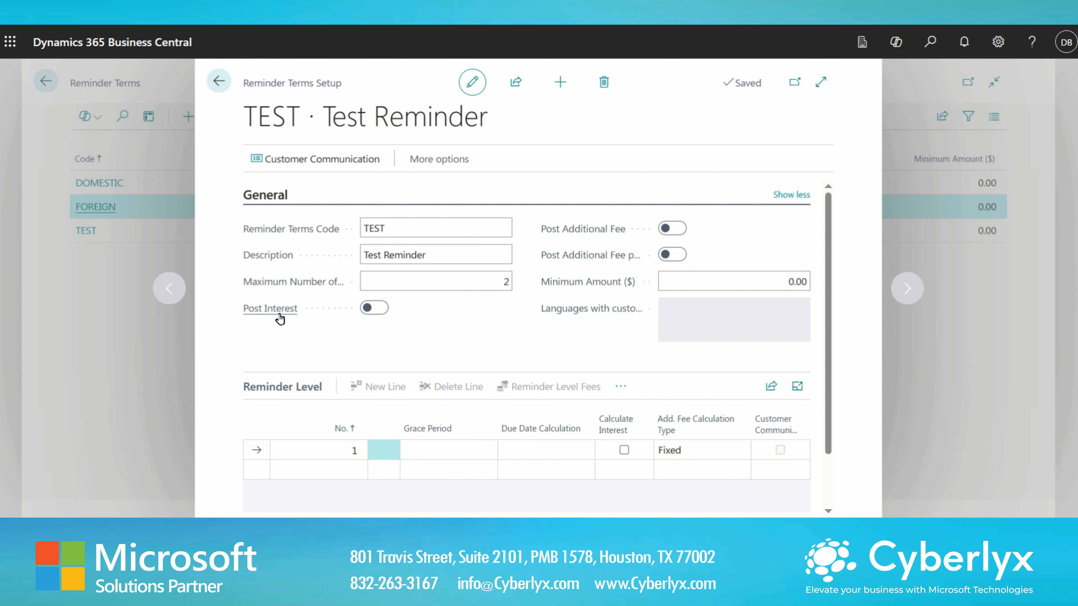
mouse_move(279, 318)
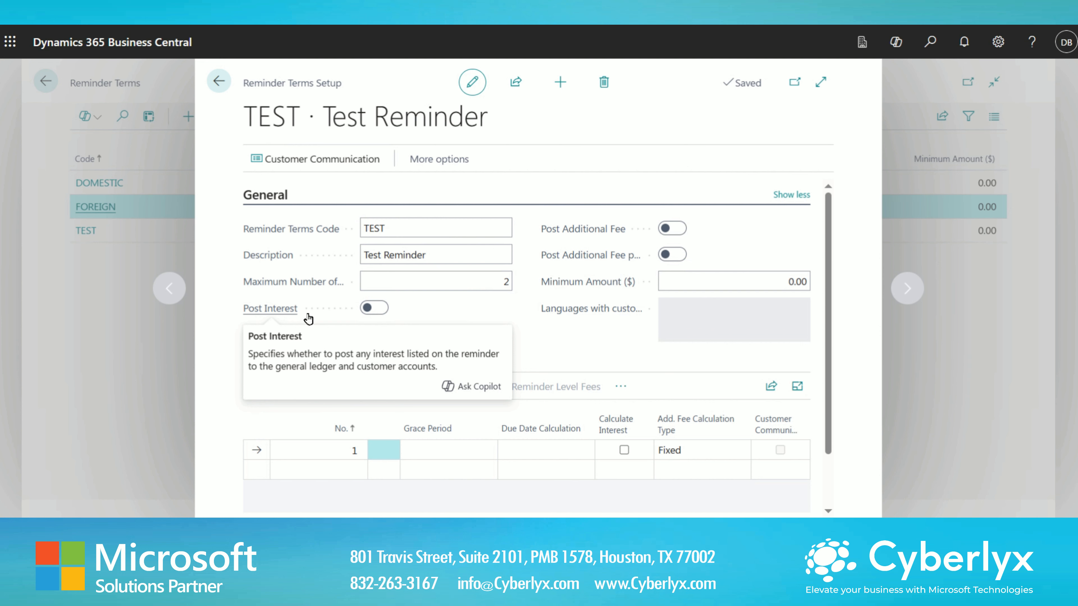
mouse_move(569, 231)
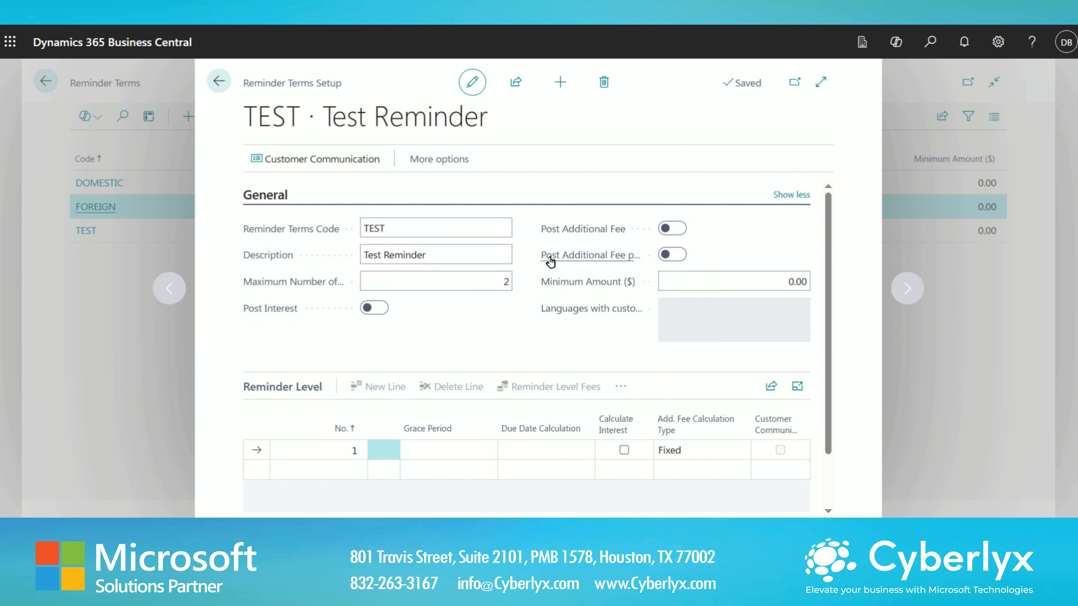
mouse_move(551, 262)
left_click(673, 229)
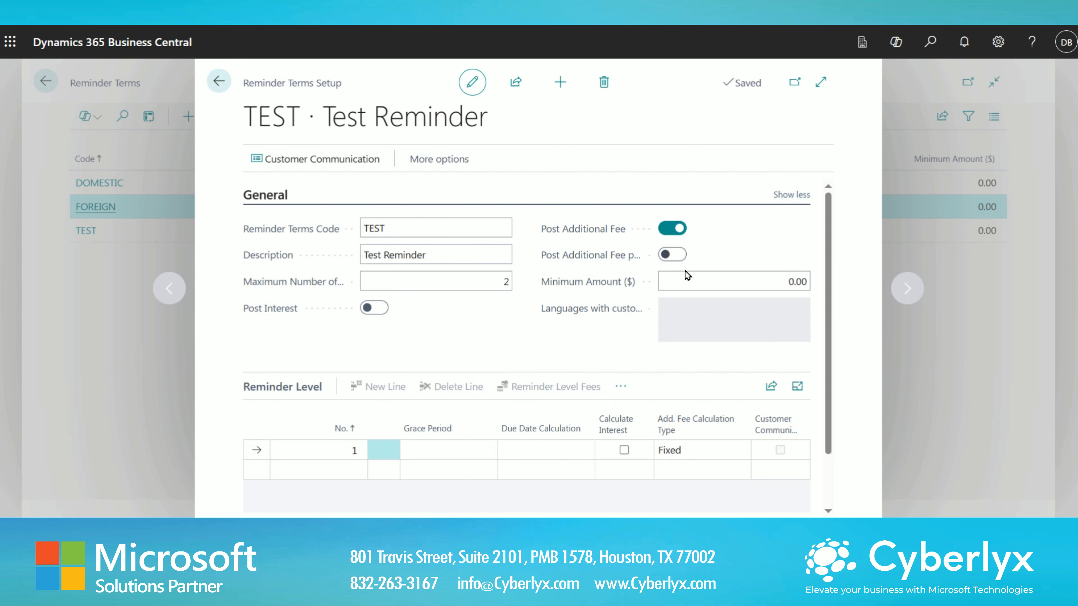
mouse_move(615, 294)
left_click(696, 319)
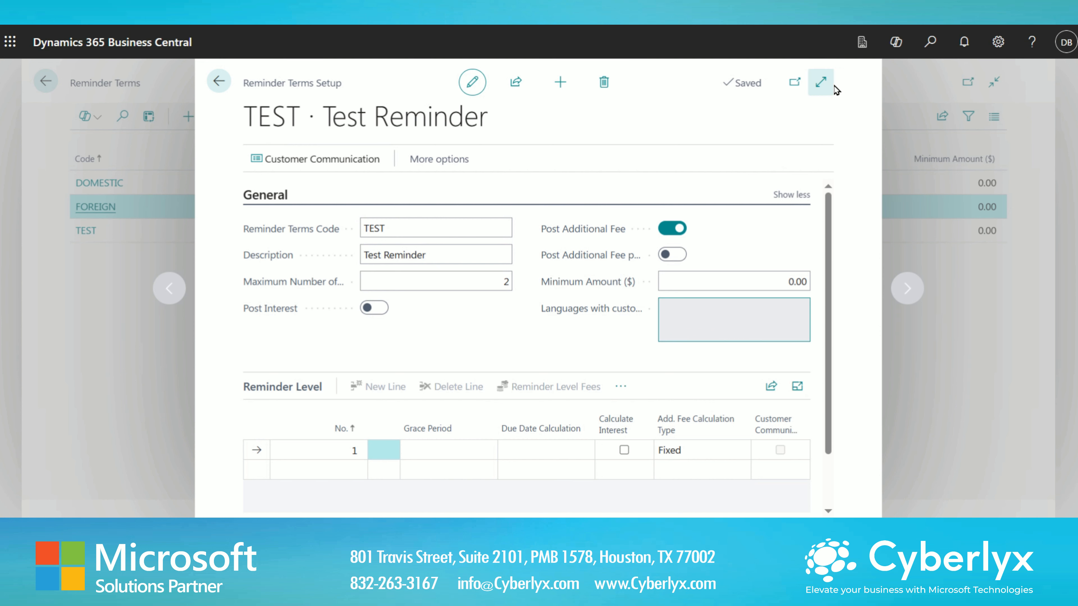
Set both the grace period and the due date calculation of reminder level 1 to 3D
left_click(823, 83)
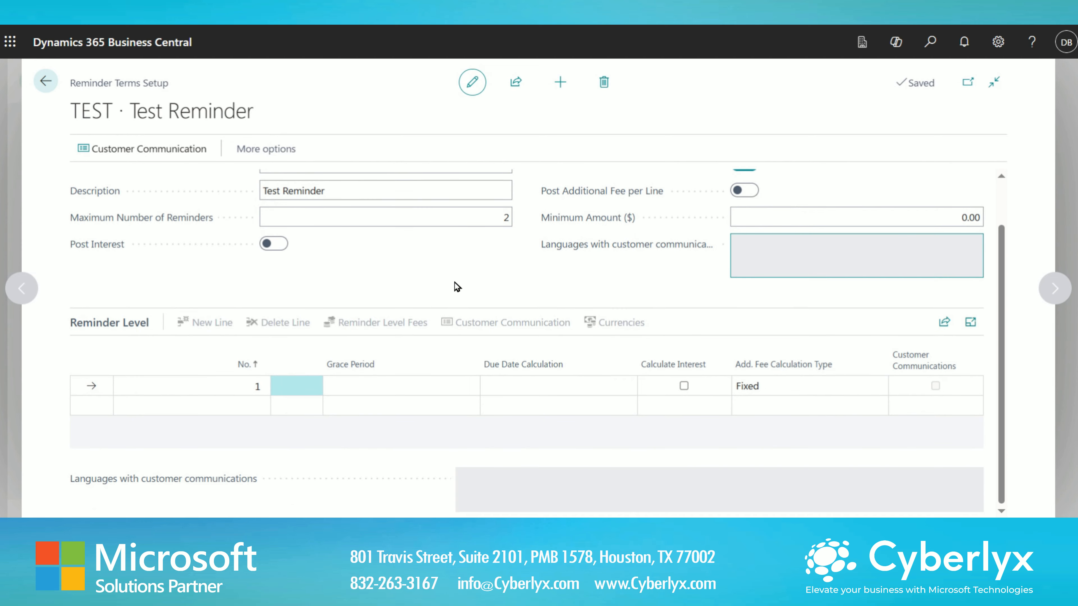
left_click(243, 390)
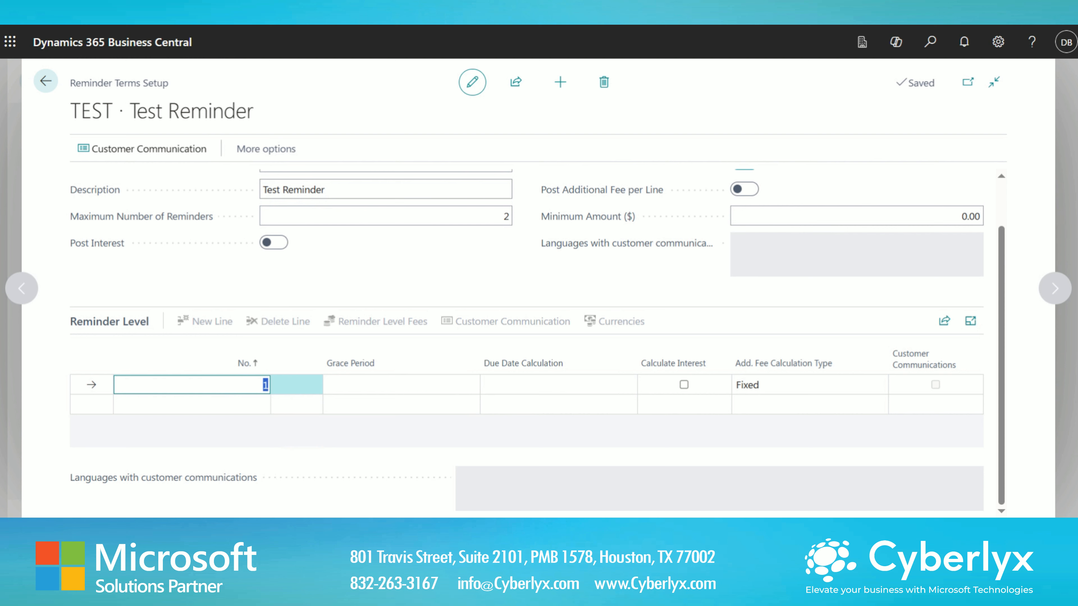
left_click(206, 25)
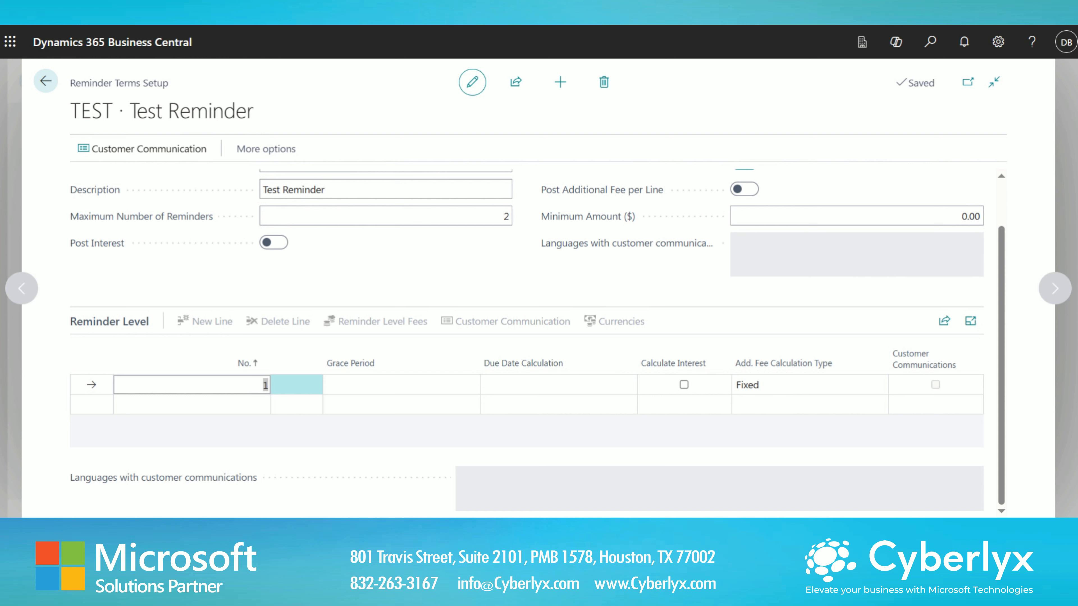
left_click(363, 384)
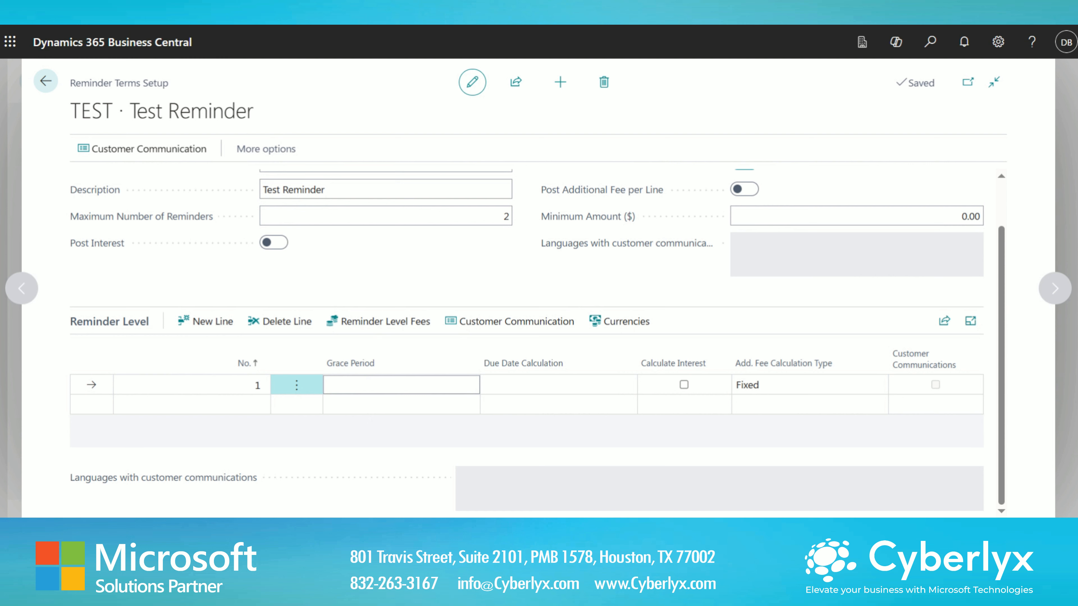
left_click(452, 384)
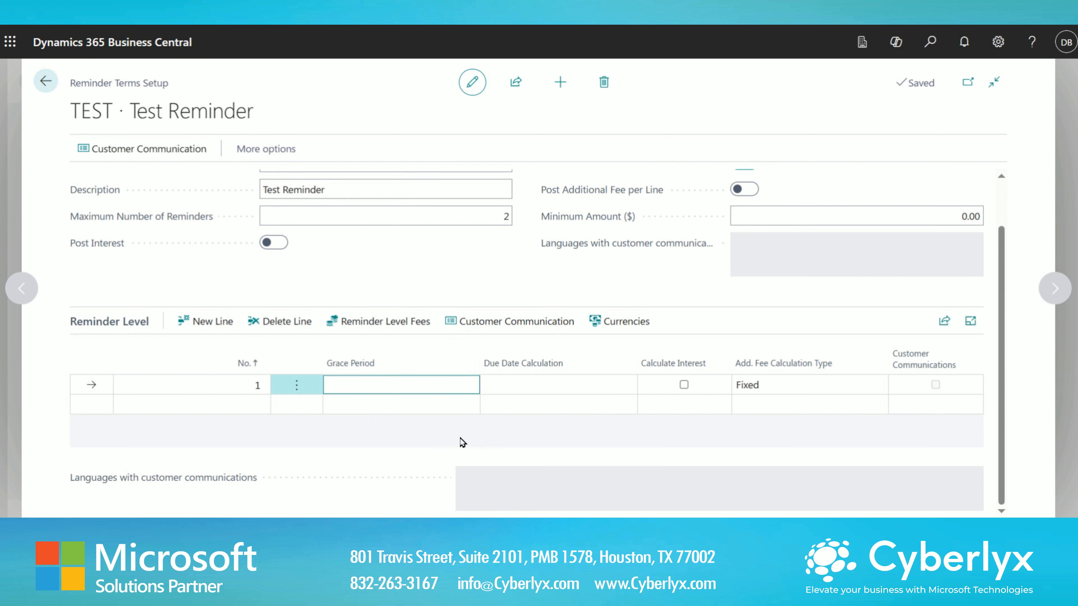
type("3D")
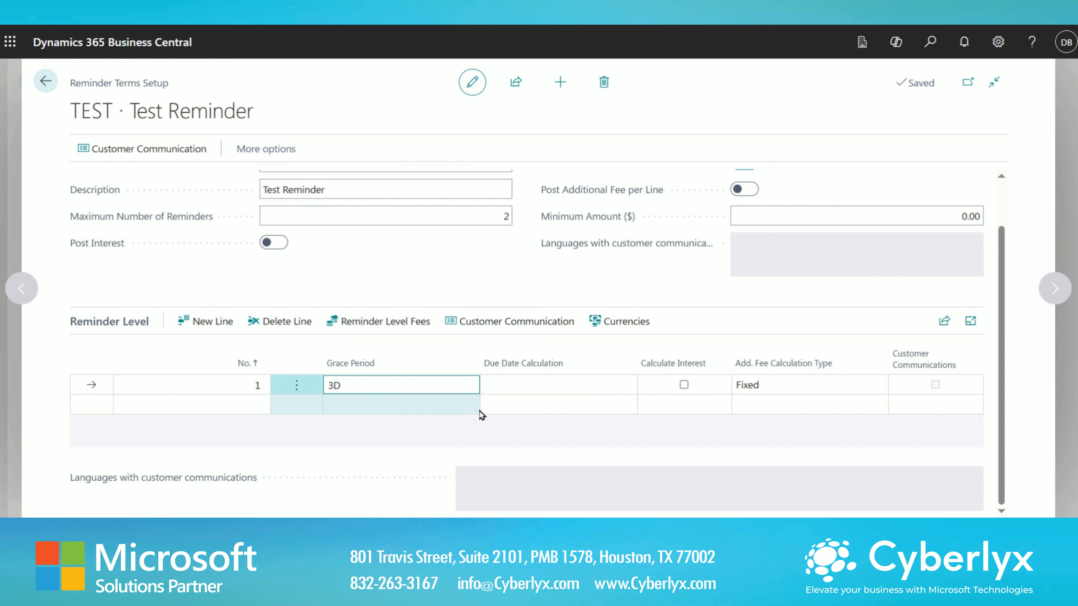
left_click(493, 385)
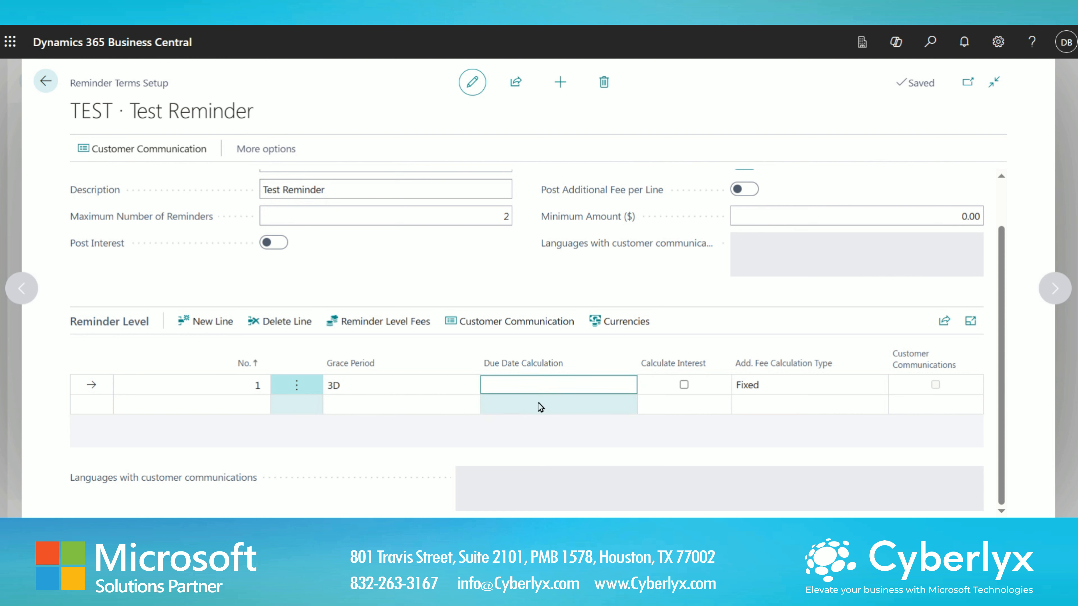
type("3D")
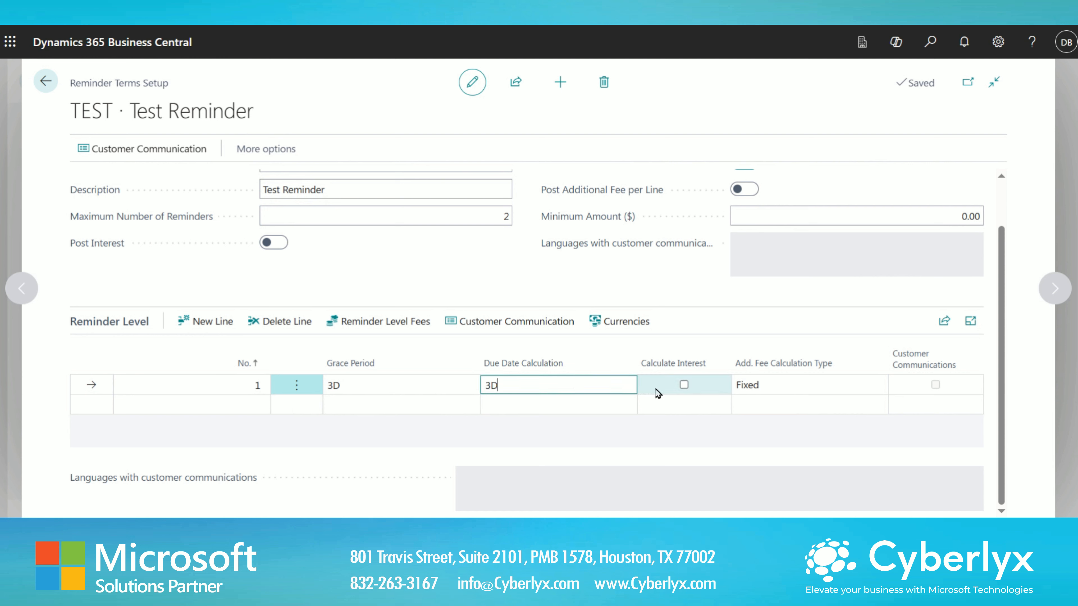
key("Tab")
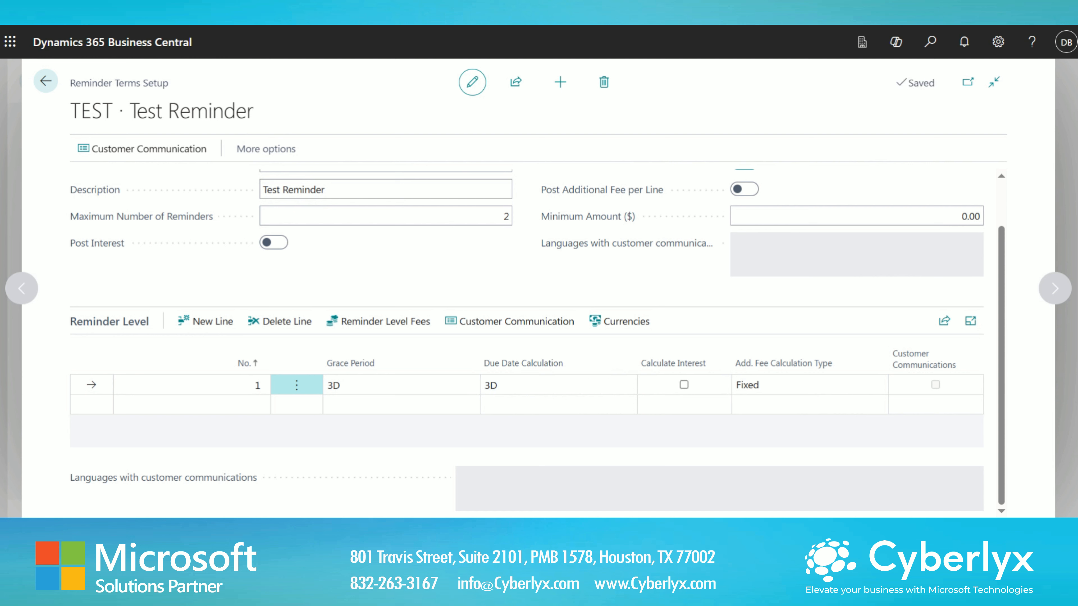
Open the fee setup for reminder level 1 and enlarge it to full width
left_click(382, 321)
left_click(821, 81)
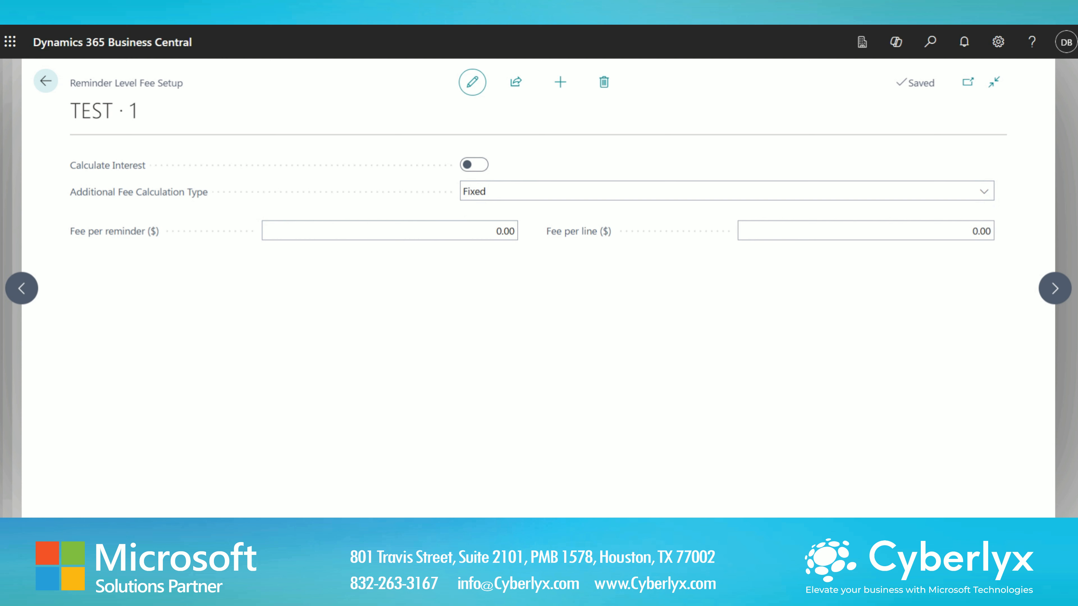
Try the Single Dynamic and Accumulated Dynamic additional fee calculation types, and return the setting to Fixed
left_click(643, 199)
left_click(604, 229)
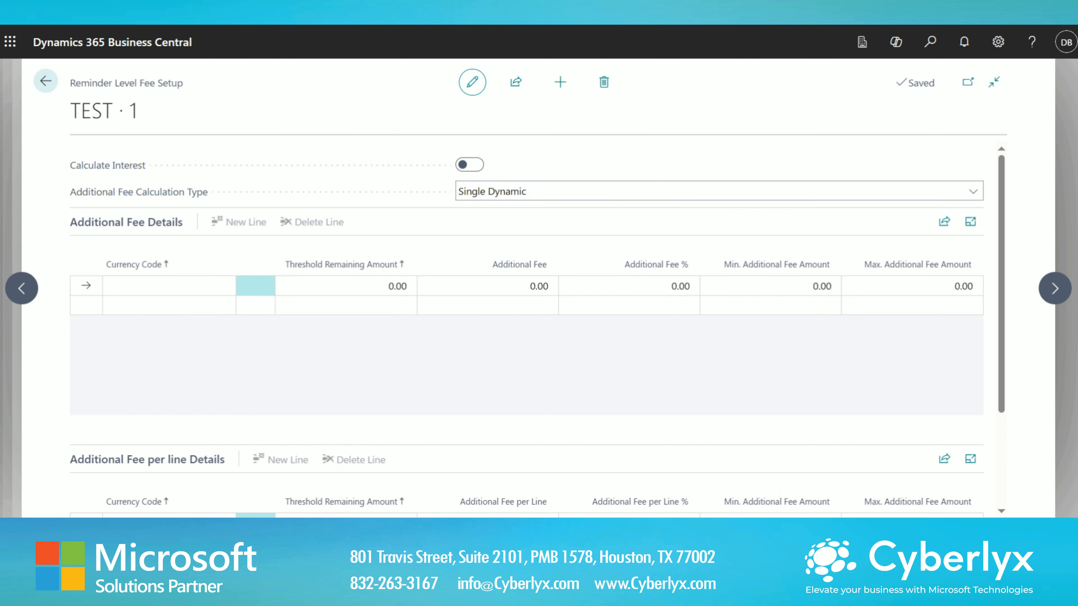
left_click(572, 197)
left_click(572, 231)
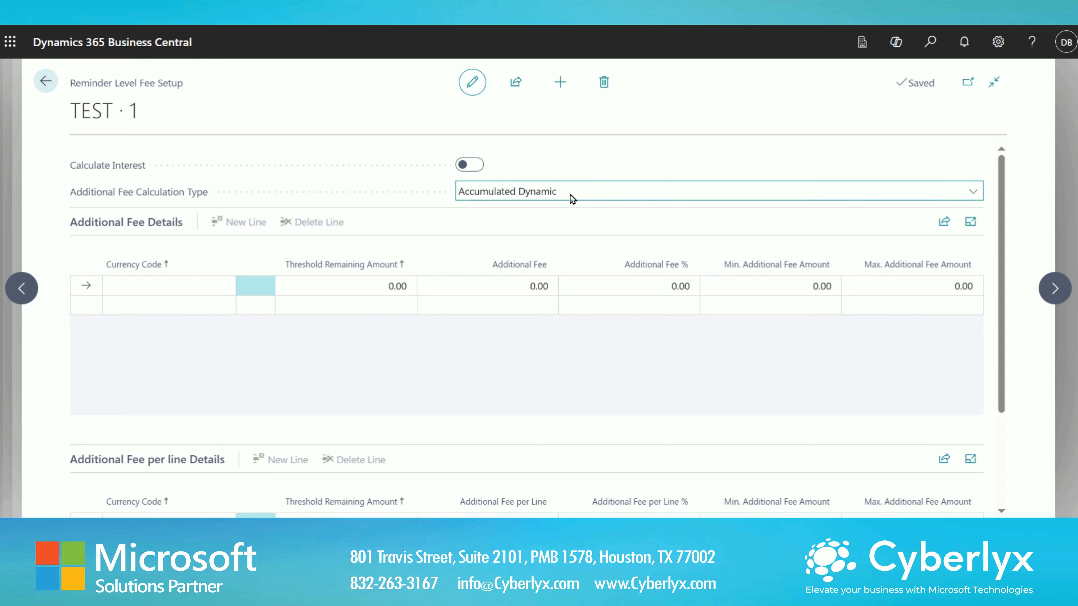
left_click(571, 204)
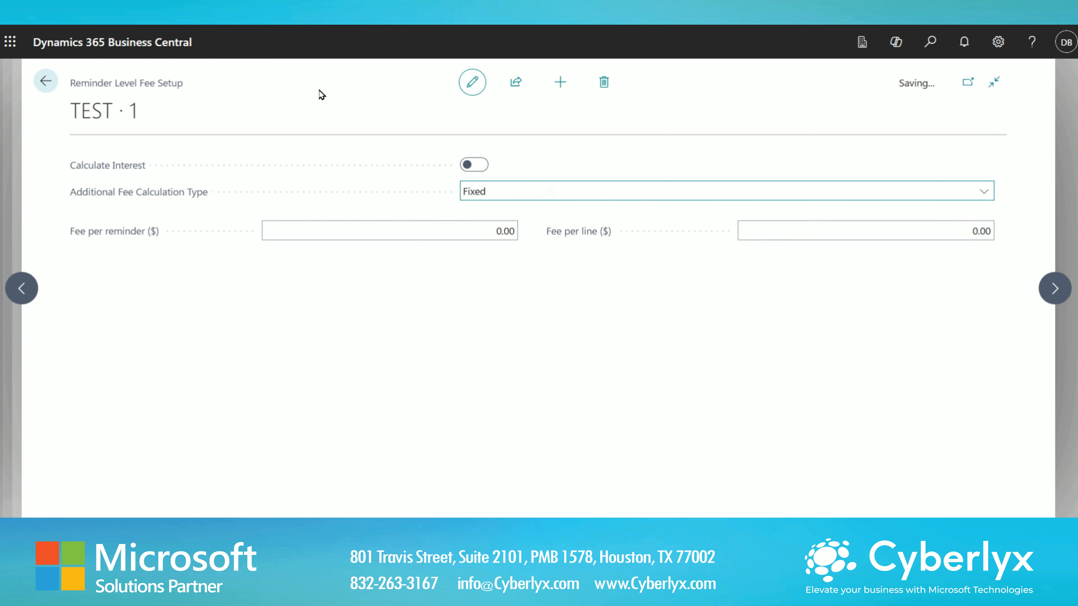
Set the fee per reminder to 50 for level 1 and return to the reminder terms setup
left_click(505, 231)
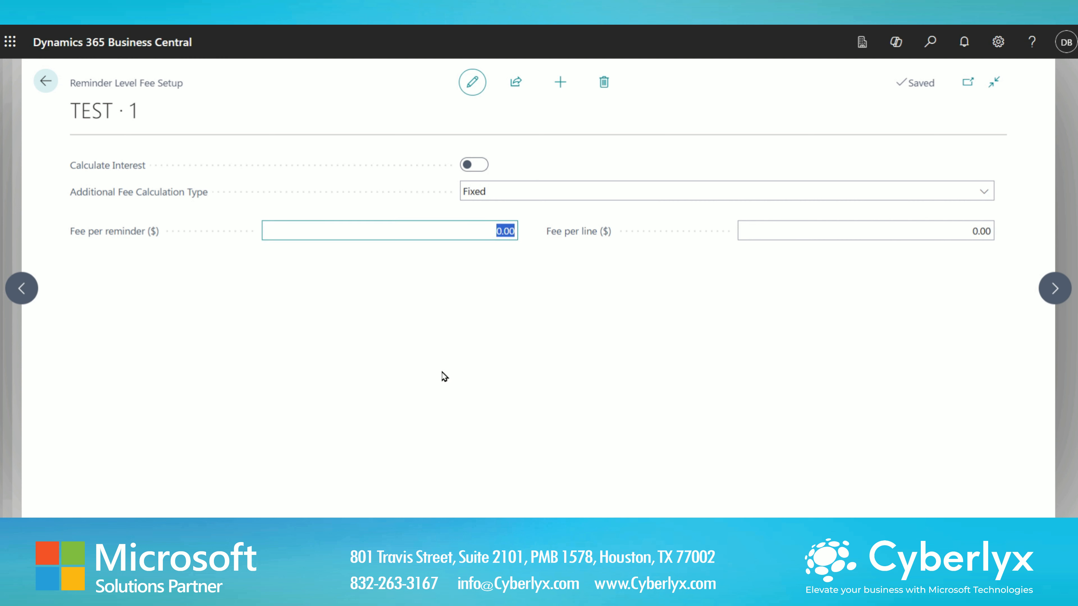
type("50")
left_click(675, 273)
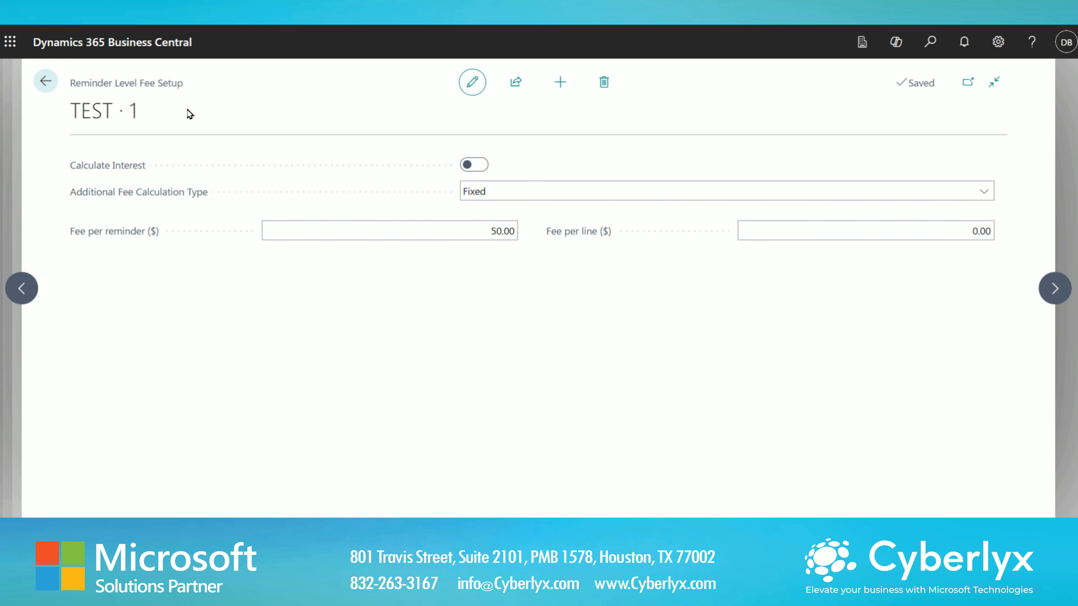
left_click(45, 82)
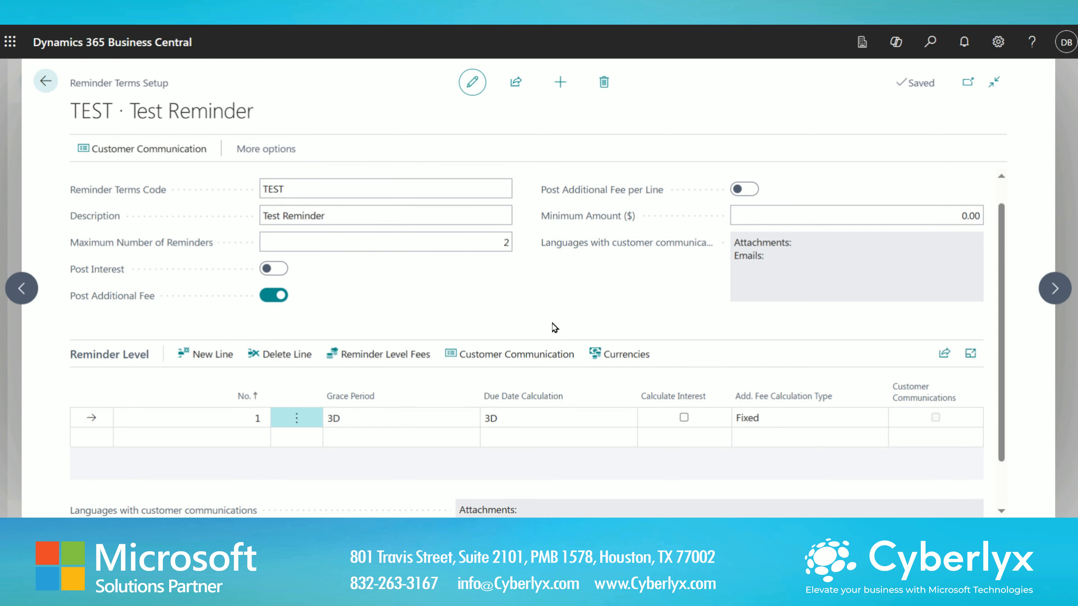
Open the customer communication for reminder level 1 in the enlarged view and select its attachment file name
left_click(550, 358)
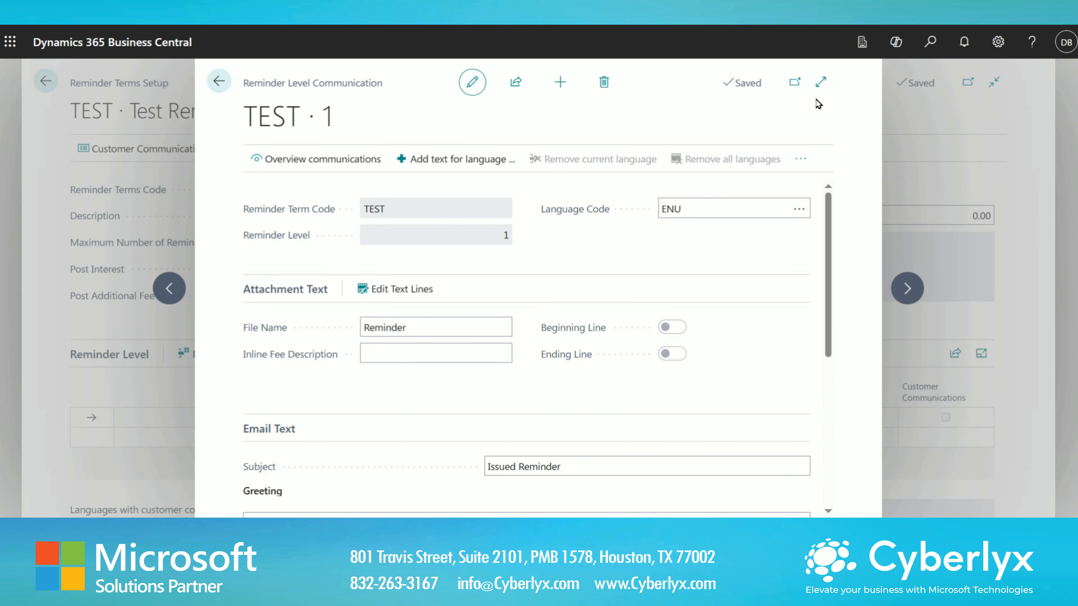
left_click(820, 82)
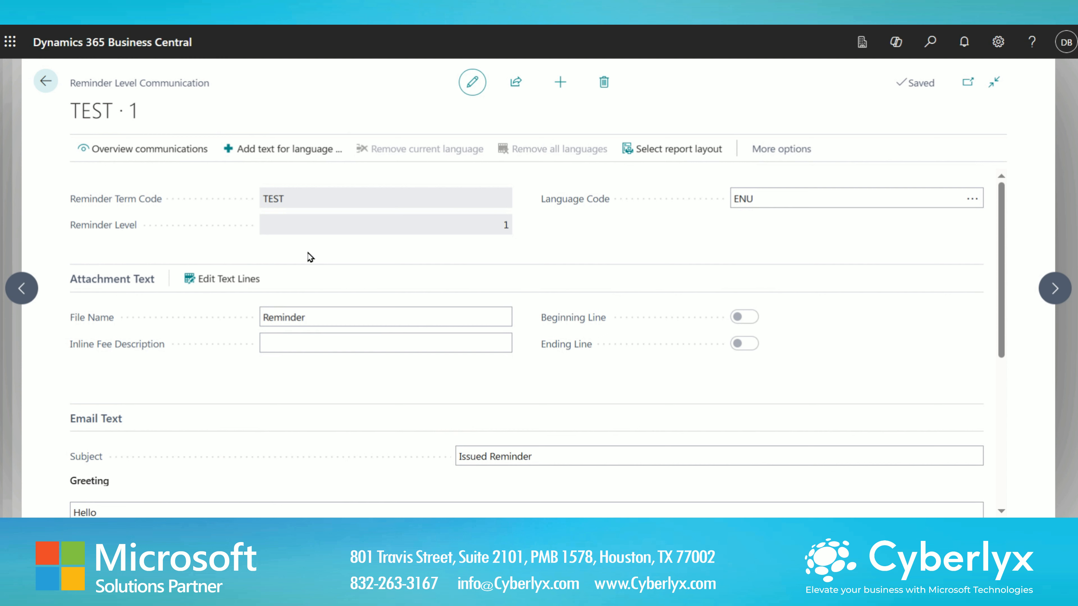
left_click(304, 317)
double_click(304, 316)
Examine the reminder email's subject, greeting, body text and closing, and highlight the %1 placeholder in the body
scroll(206, 304, "down", 1)
scroll(205, 303, "down", 4)
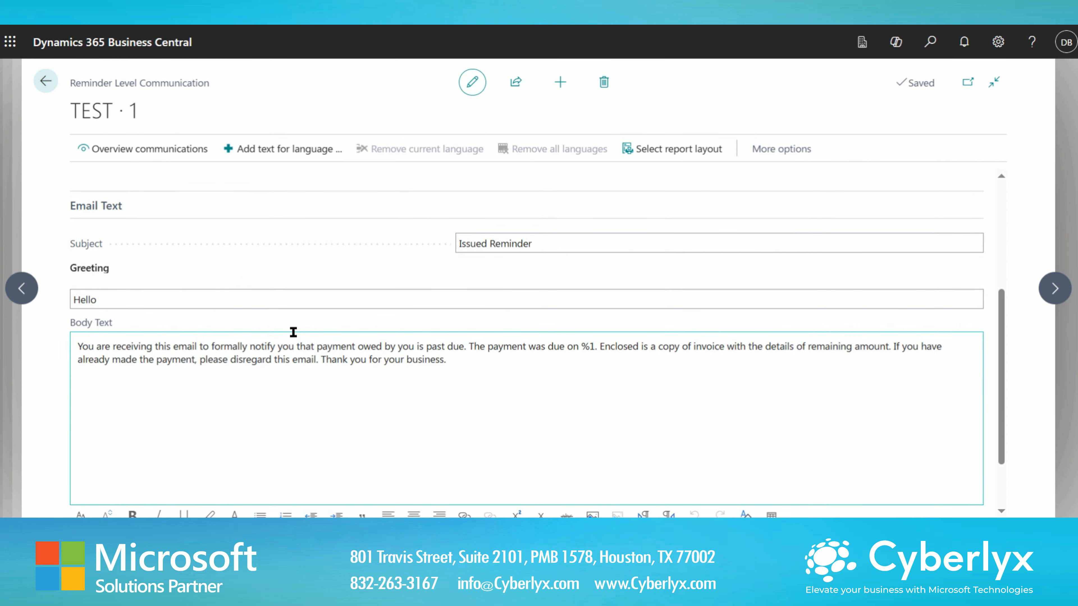
scroll(293, 333, "down", 1)
scroll(295, 334, "down", 1)
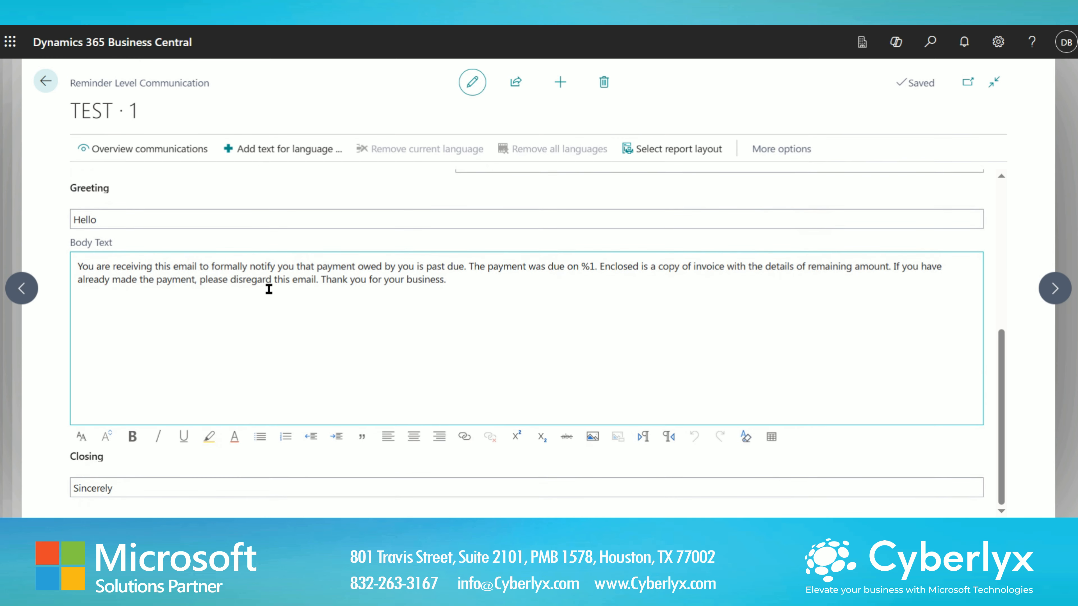
left_click(589, 269)
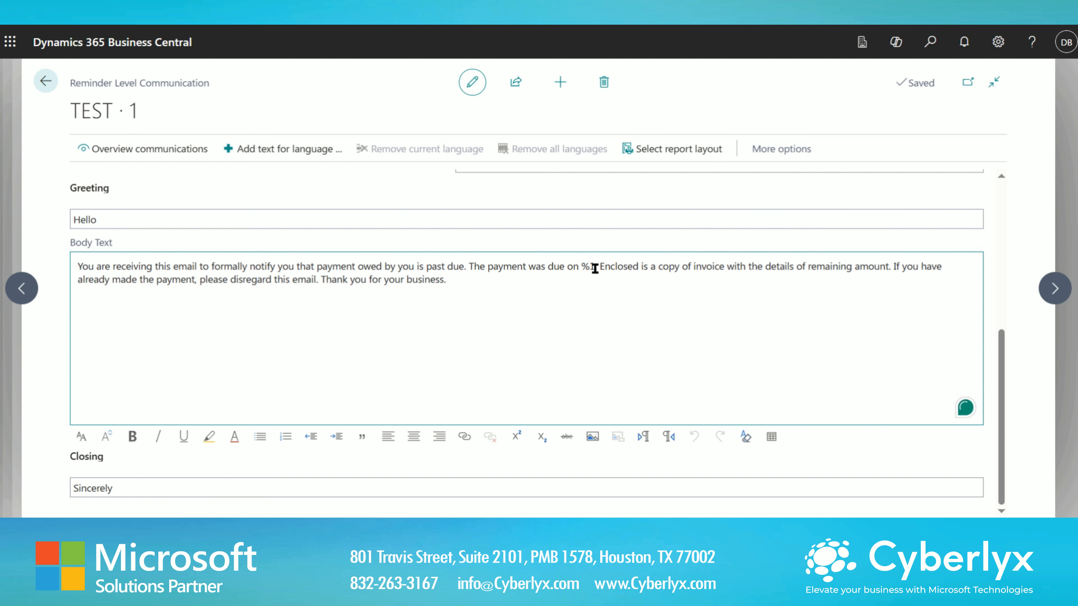
left_click_drag(595, 267, 578, 267)
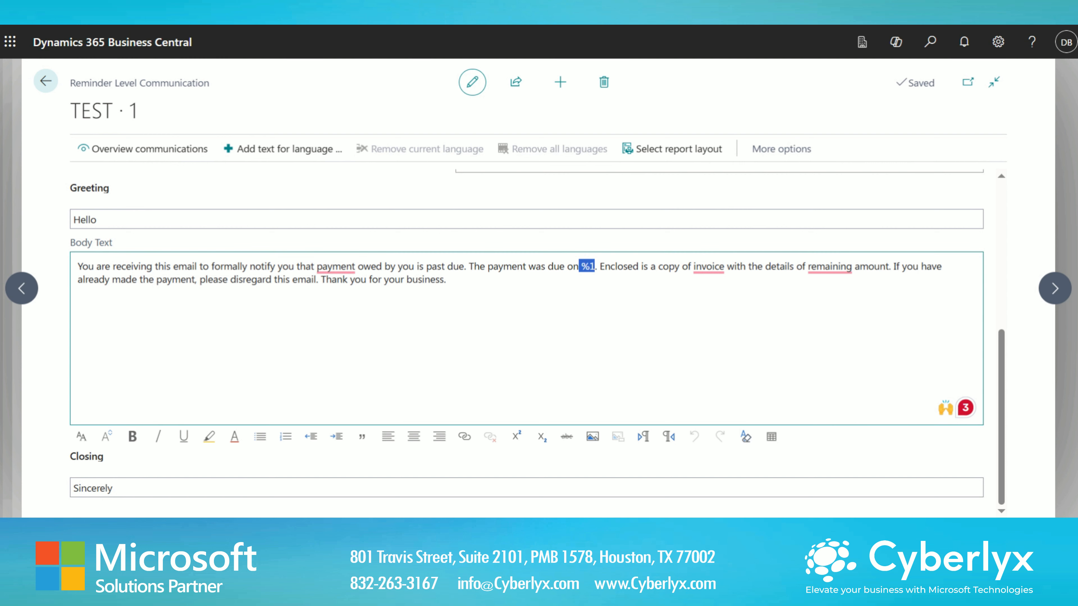
Add the level 1 attachment ending line "You owe %7 due on %2, which includes %6 as additional fee."
scroll(344, 361, "up", 3)
scroll(398, 415, "up", 3)
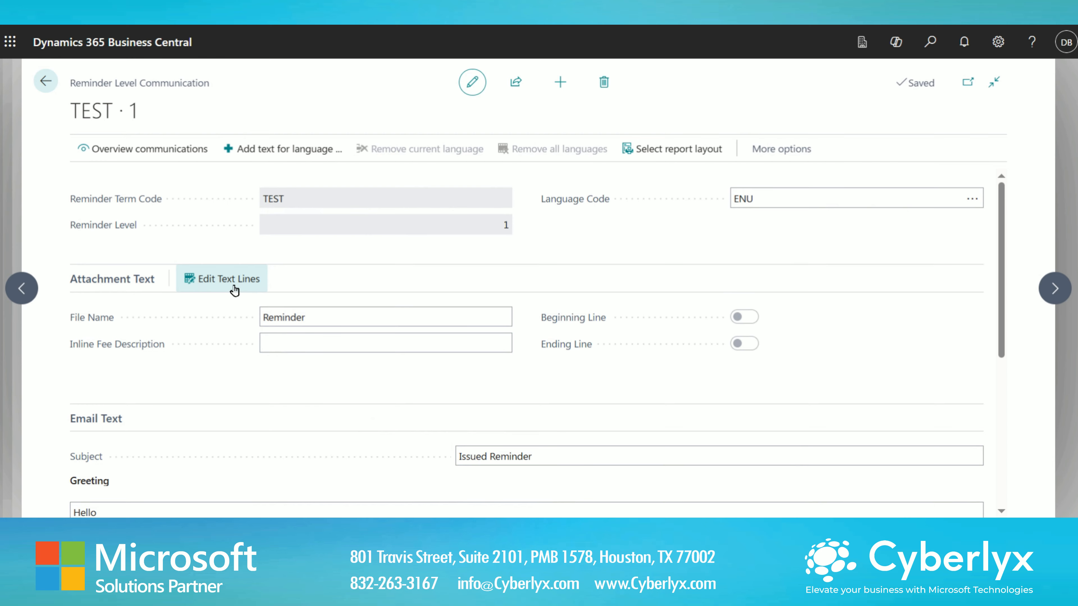
left_click(234, 290)
scroll(440, 357, "down", 4)
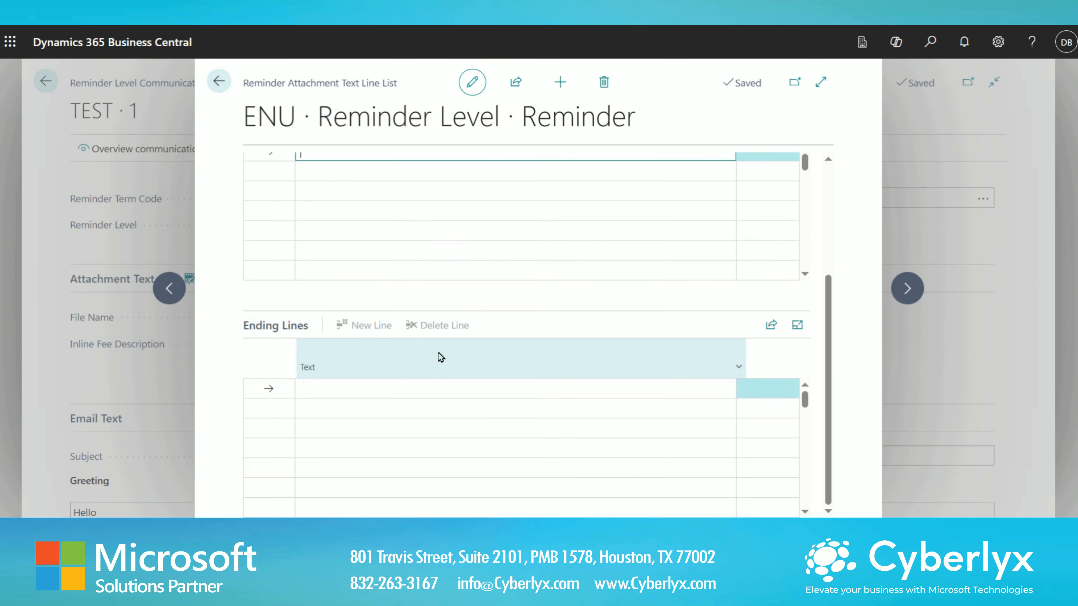
left_click(379, 391)
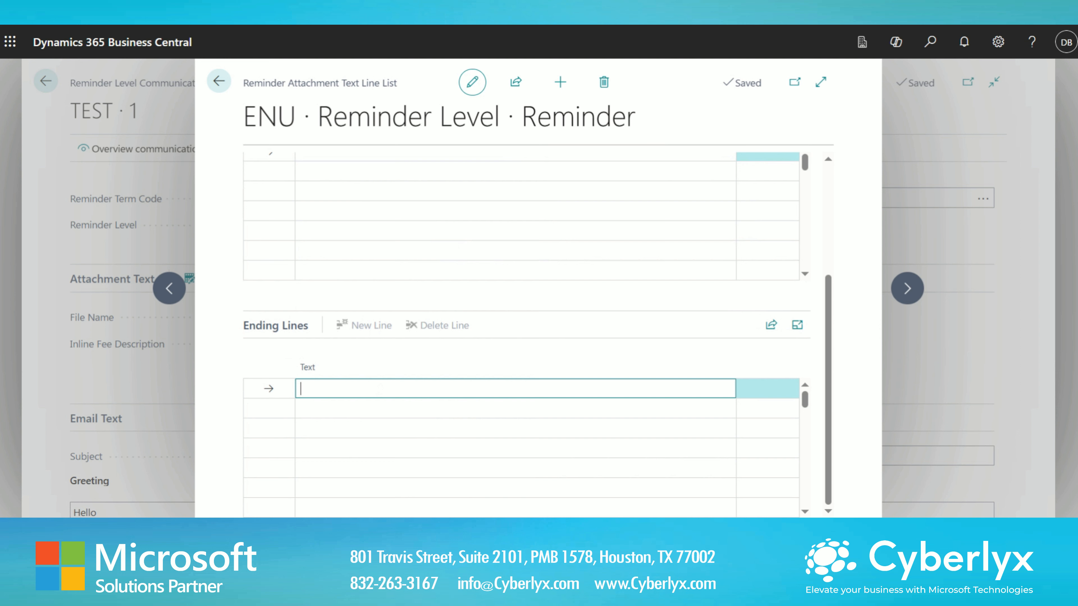
type("You owe %7 due on %2, which includes %6 as additional fee.")
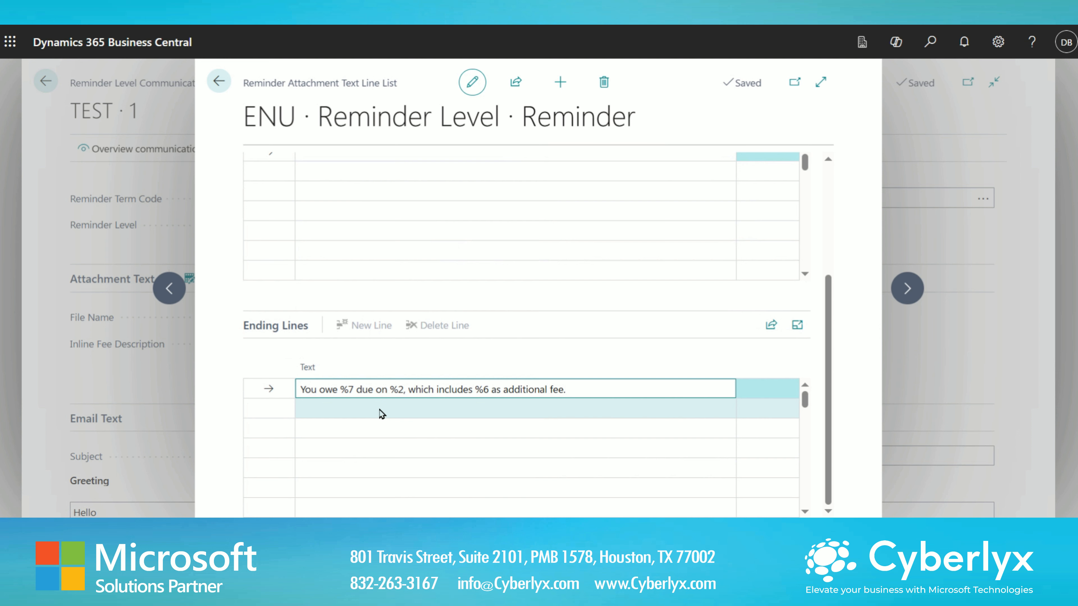
left_click(442, 407)
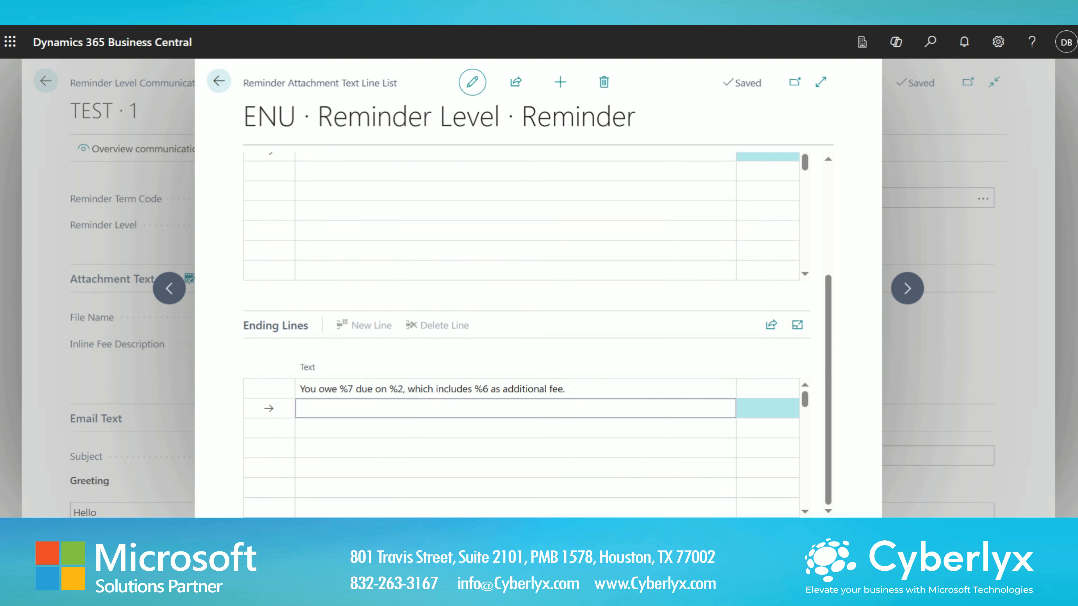
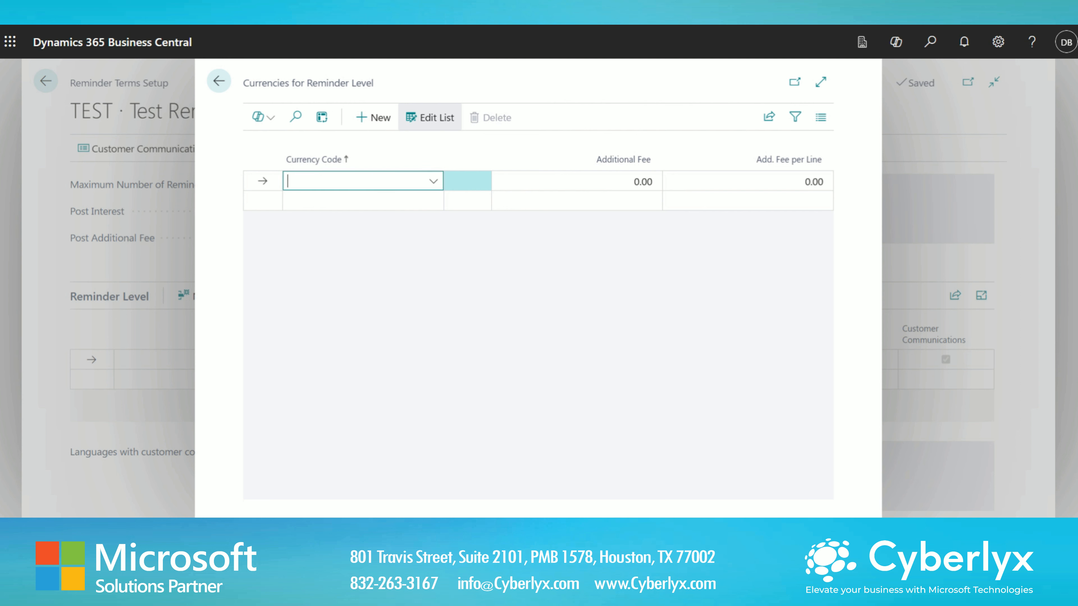
Close the level 1 currencies and add reminder level 2 with grace period 3D and due date calculation 5D
left_click(218, 91)
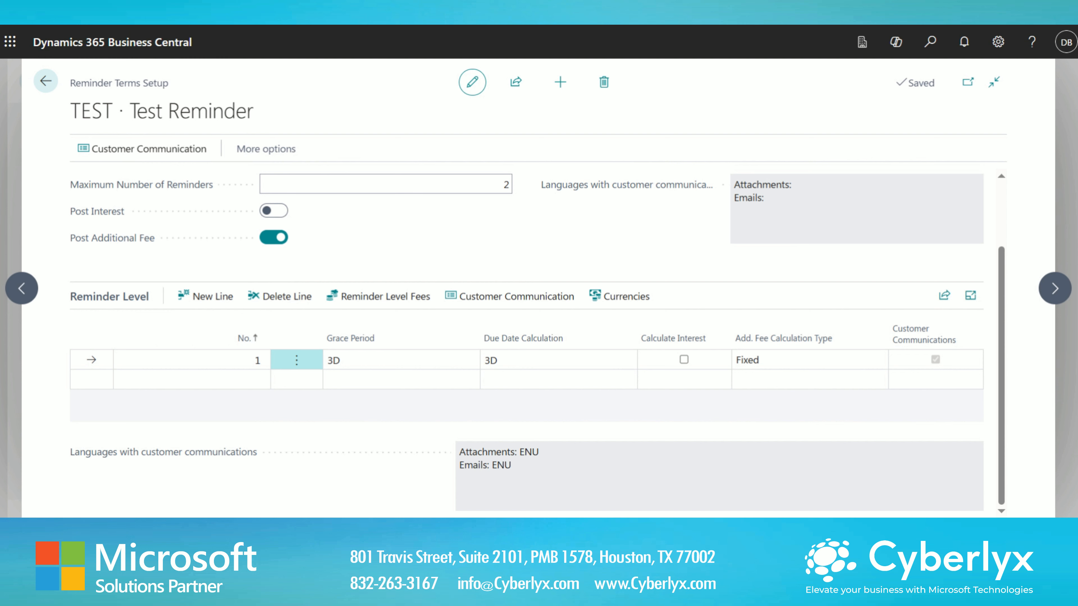
left_click(238, 382)
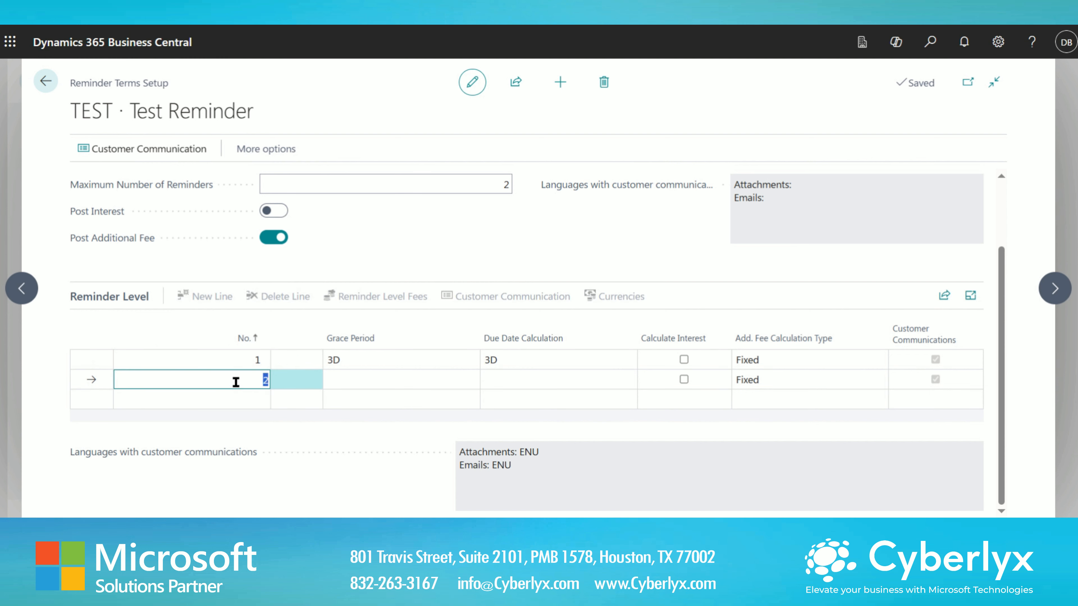
left_click(359, 384)
type("3")
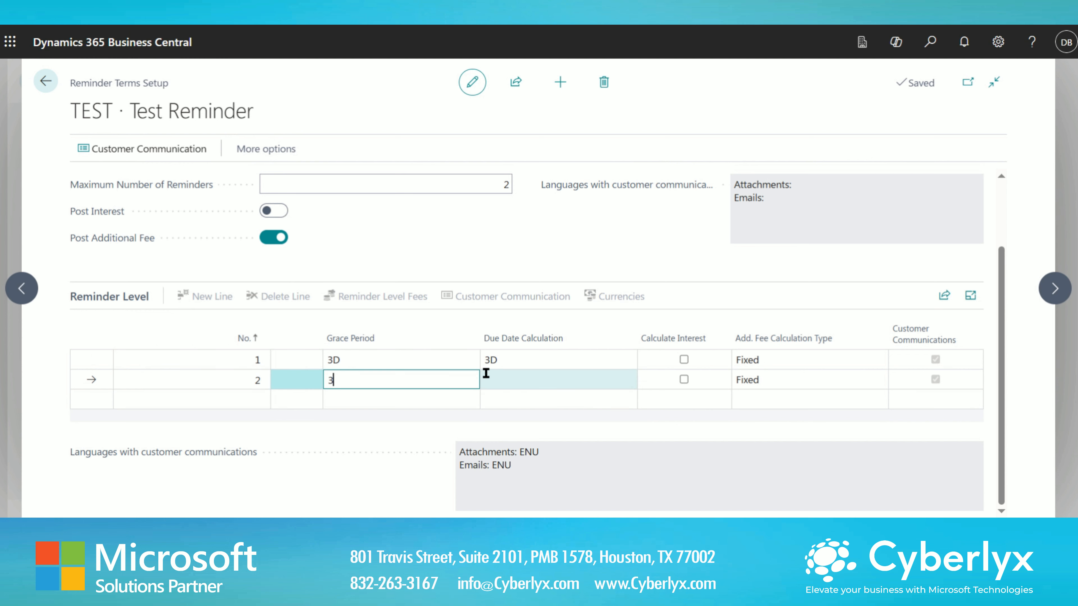
type("D")
left_click(508, 381)
type("5")
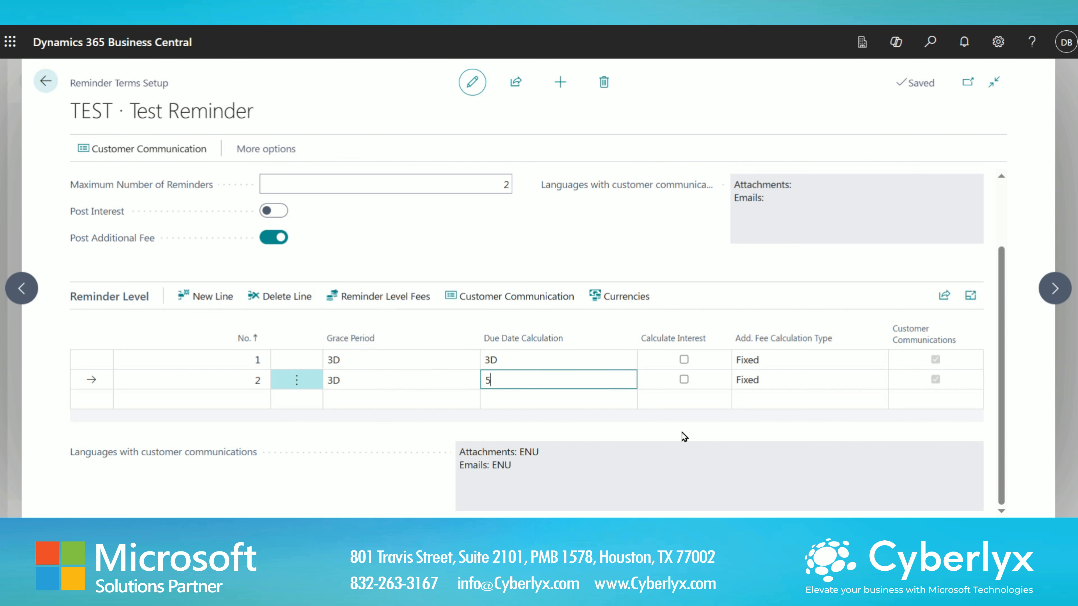
type("D")
key("Tab")
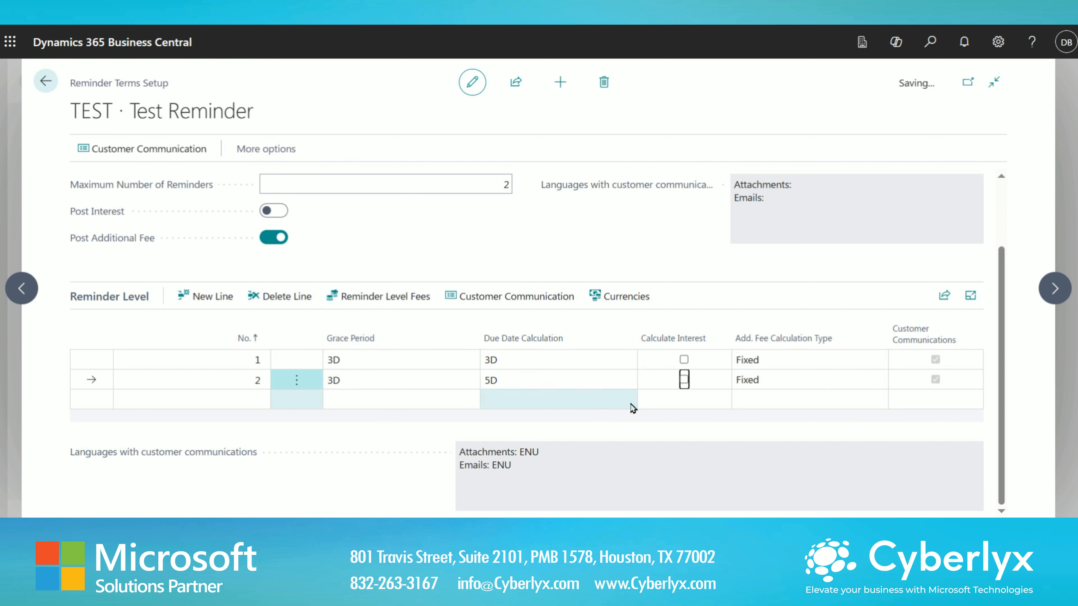
Set the fee per reminder to 80 for level 2 and return to the reminder terms setup
left_click(433, 306)
left_click(484, 233)
type("80")
key("Tab")
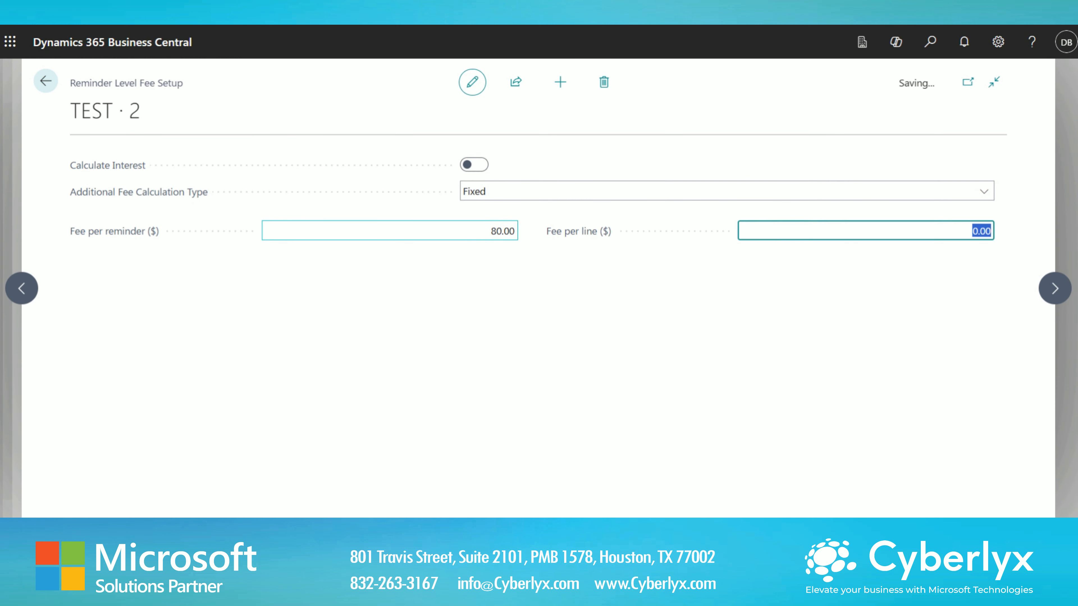
left_click(483, 251)
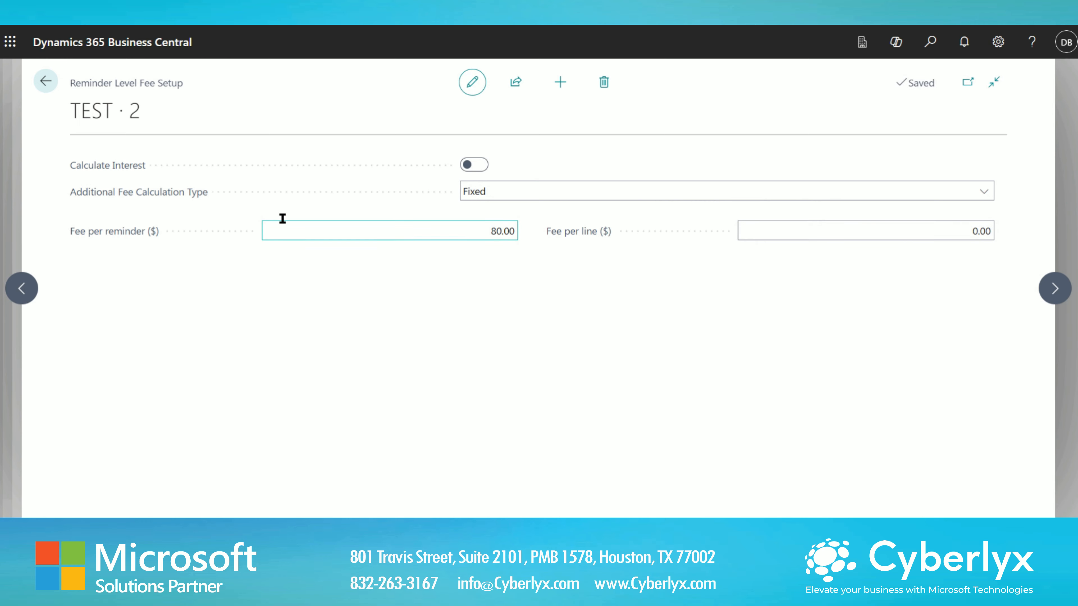
left_click(45, 80)
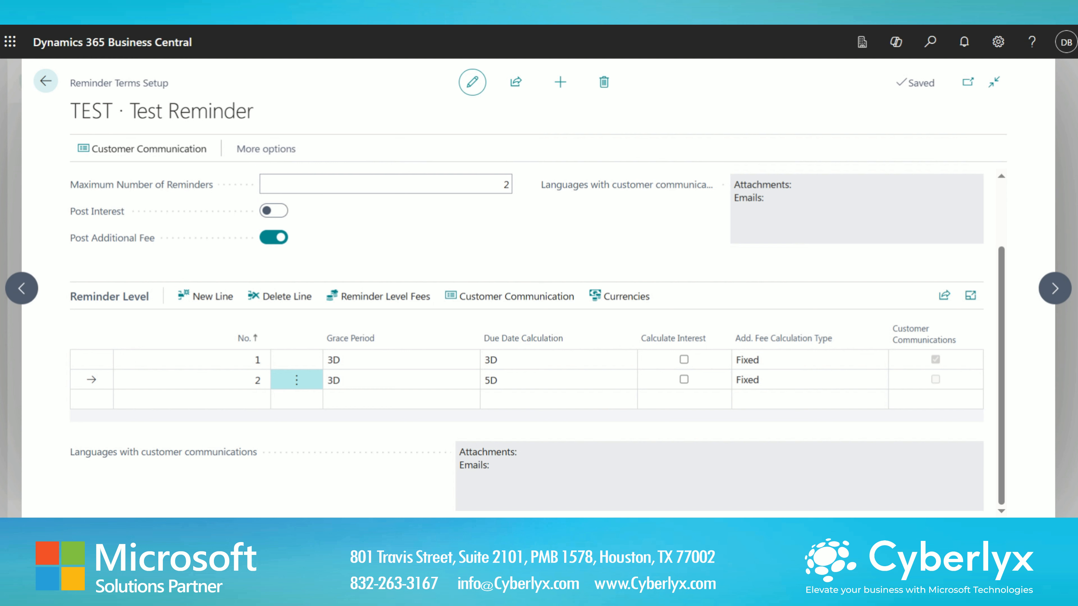
Open the customer communication for reminder level 2 and examine its attachment settings and email text
left_click(509, 296)
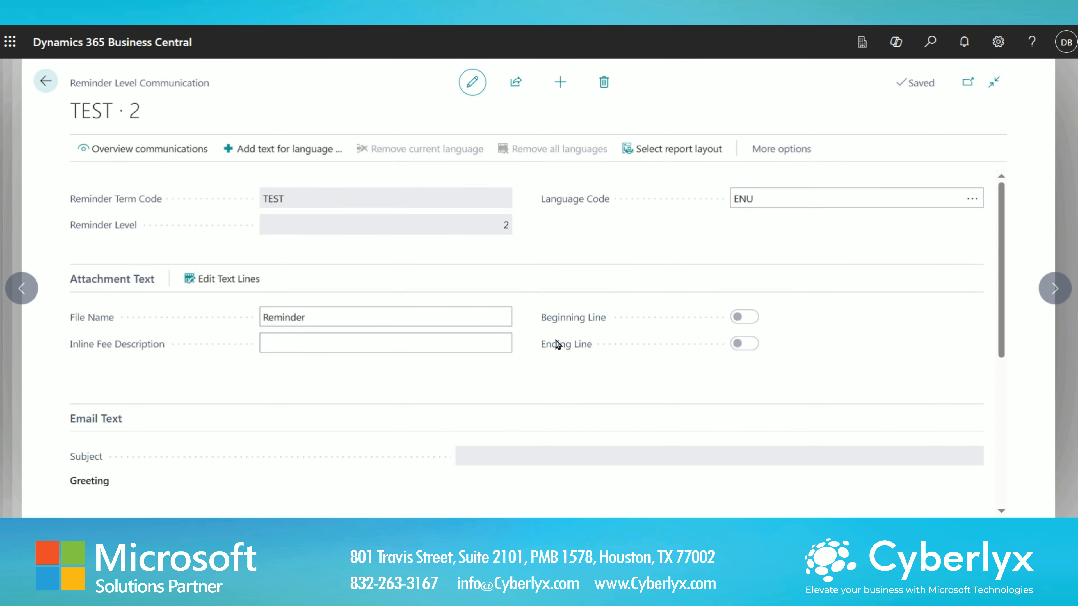
scroll(519, 306, "down", 5)
scroll(520, 306, "up", 5)
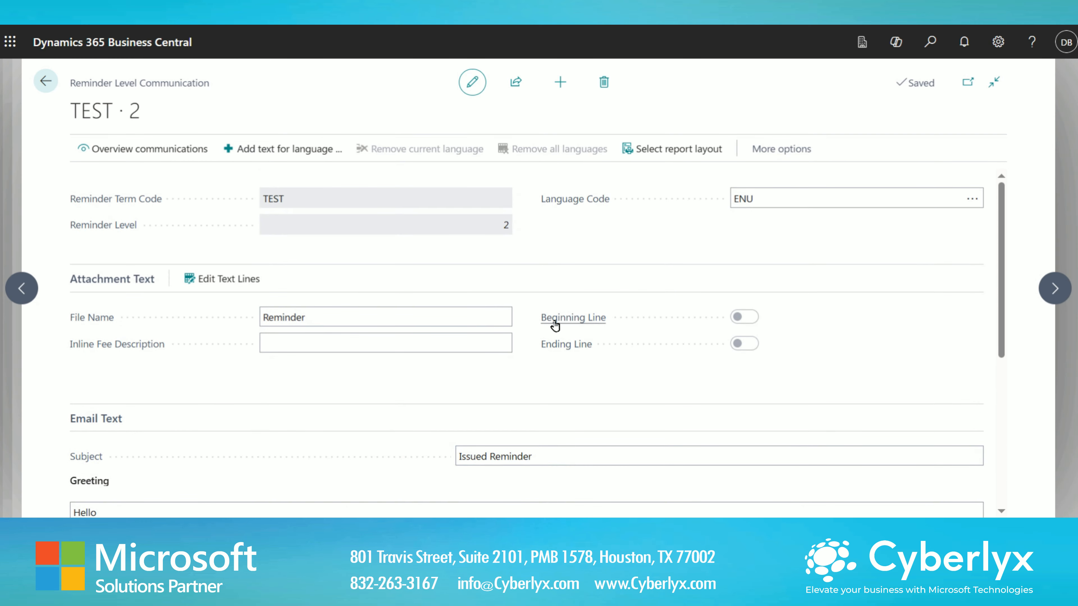
scroll(551, 324, "down", 3)
scroll(440, 275, "down", 1)
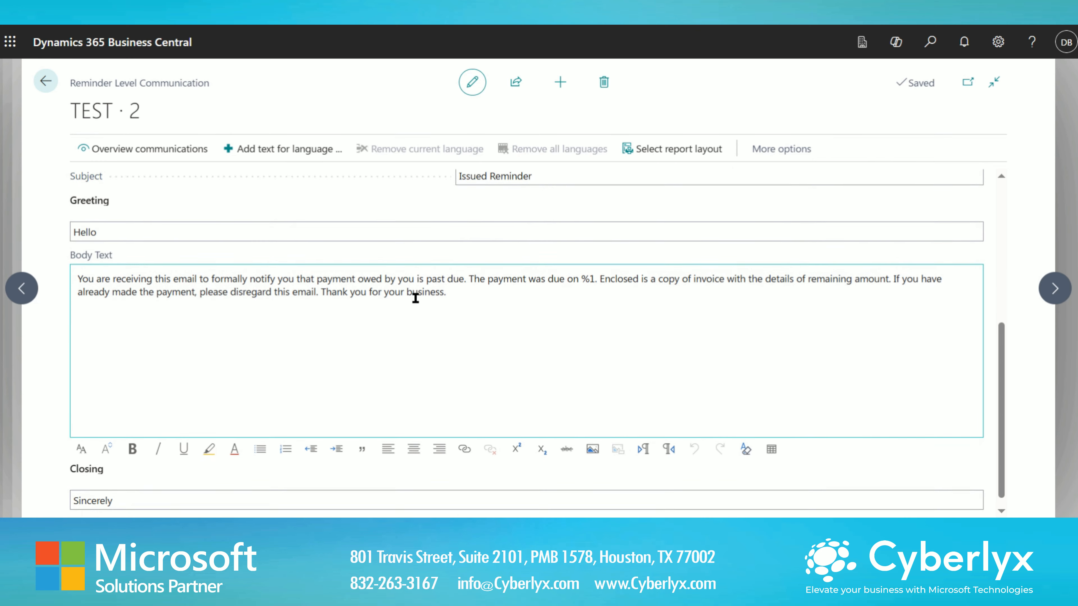
scroll(415, 298, "up", 5)
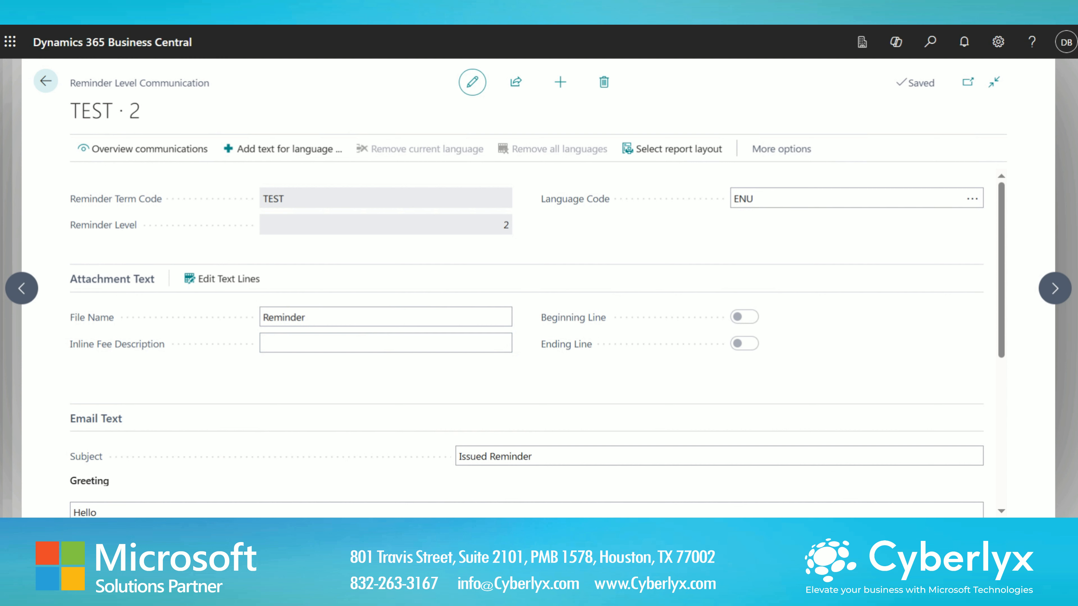
scroll(449, 374, "down", 5)
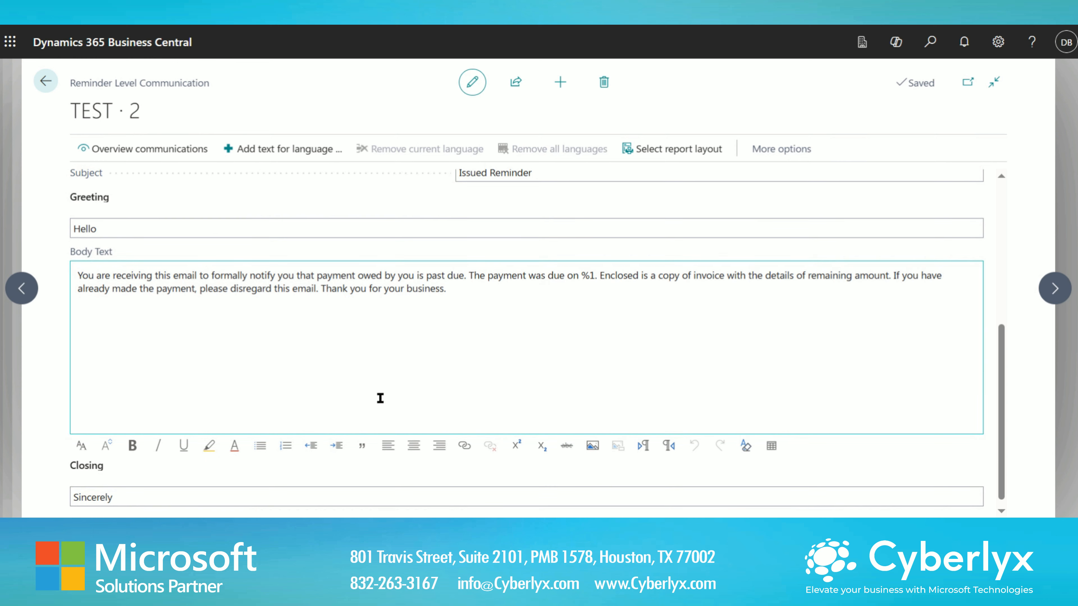
scroll(380, 399, "up", 3)
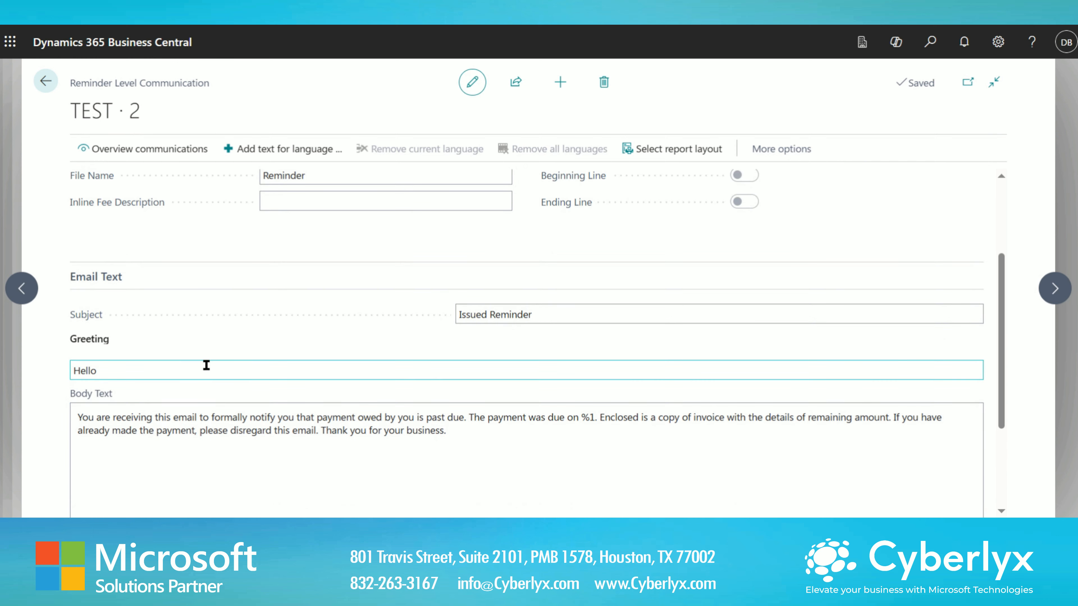
Add the level 2 attachment ending line "You owe %7 due on %2, which includes %6 as additional fee." and return to the reminder terms setup
scroll(206, 365, "up", 1)
left_click(221, 286)
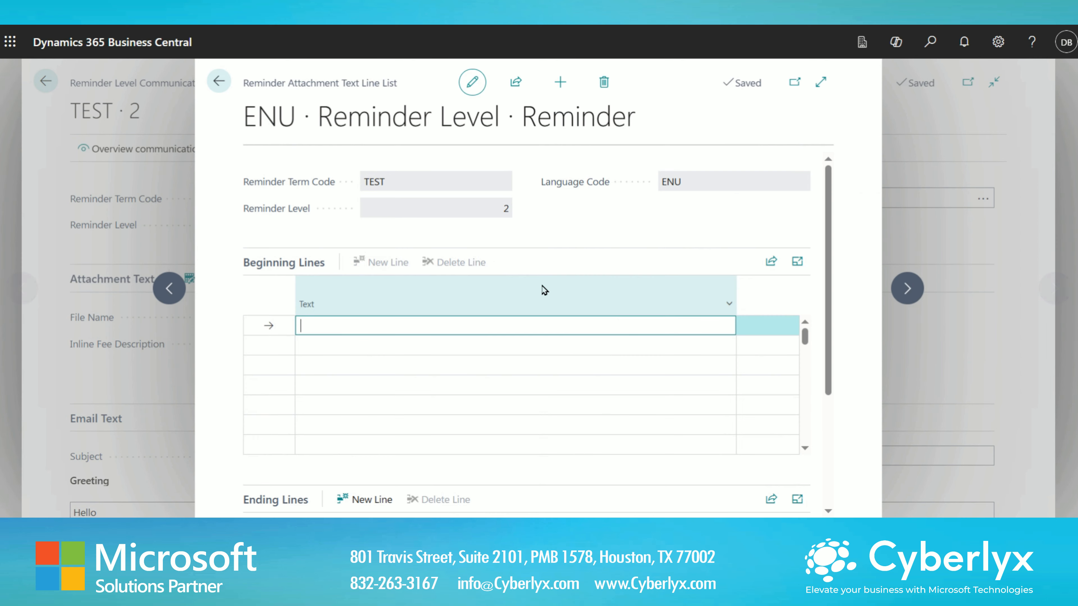
scroll(545, 290, "down", 4)
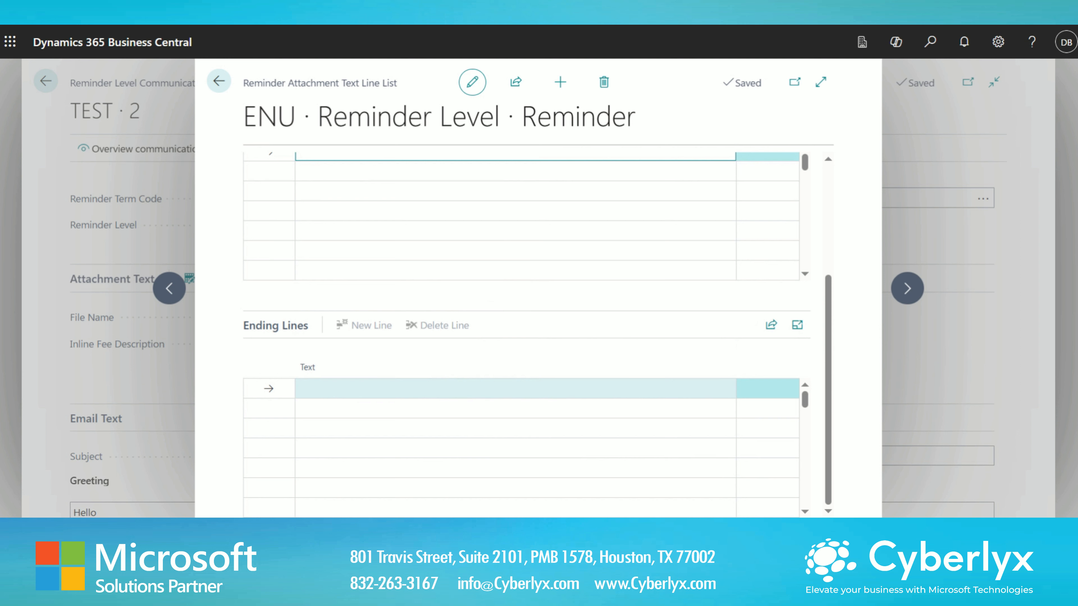
left_click(389, 394)
type("You owe %7 due on %2, which includes %6 as additional fee.")
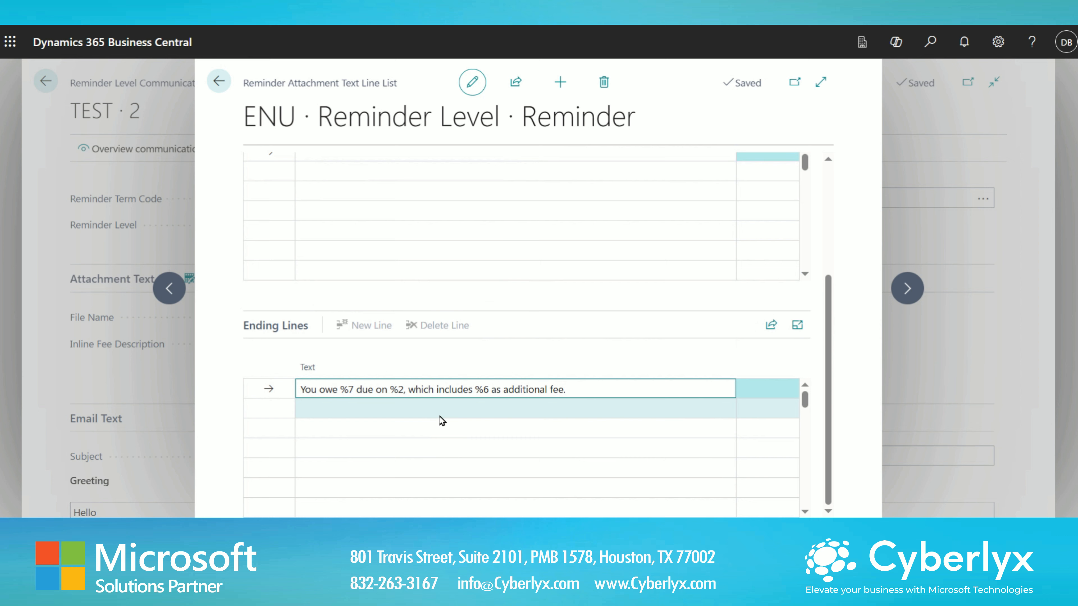
left_click(435, 414)
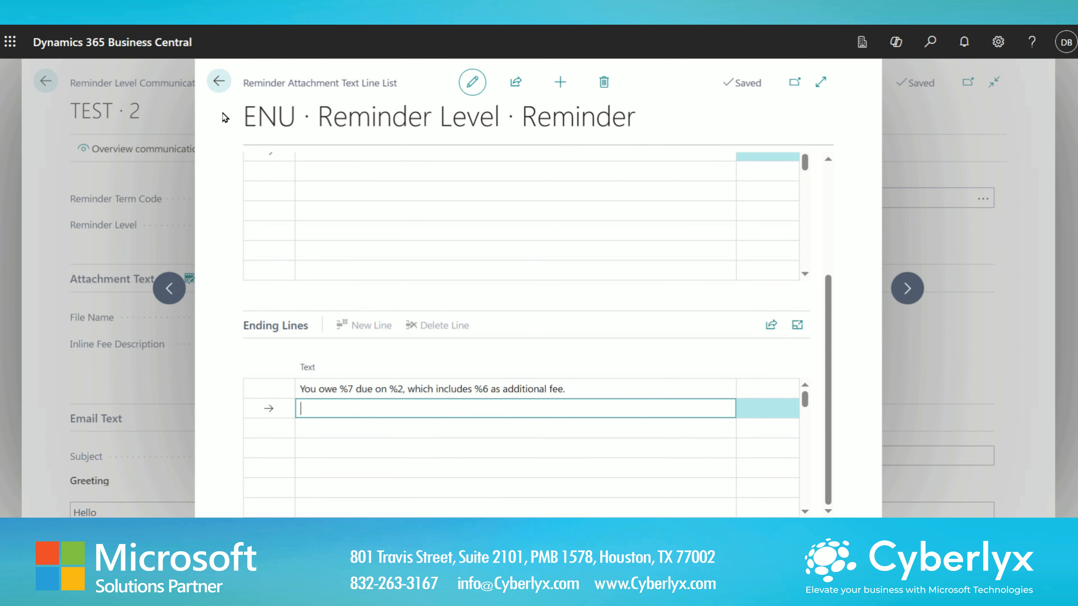
left_click(217, 88)
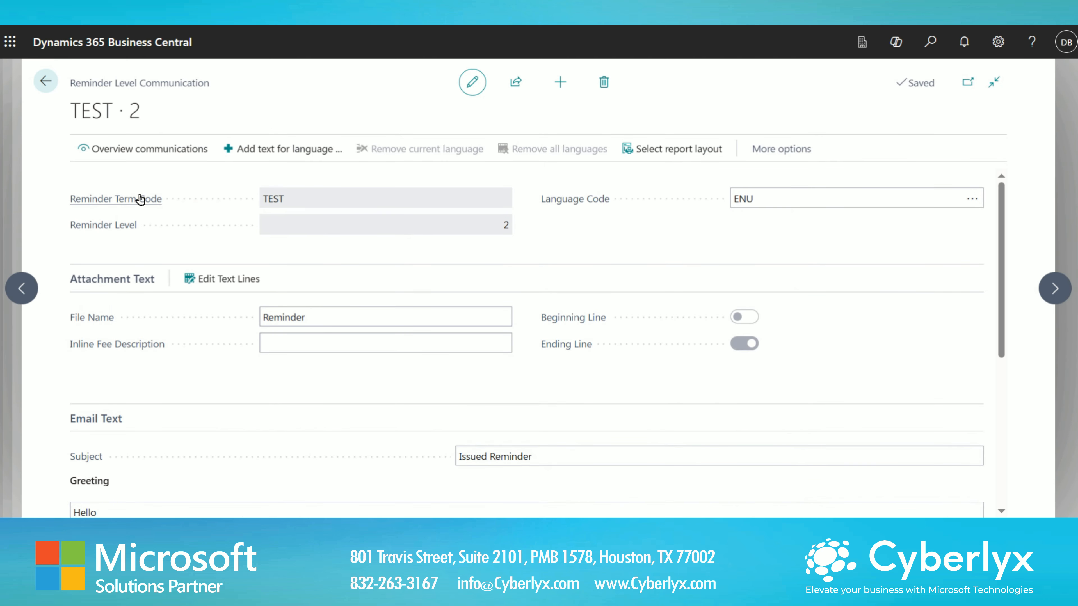
left_click(45, 82)
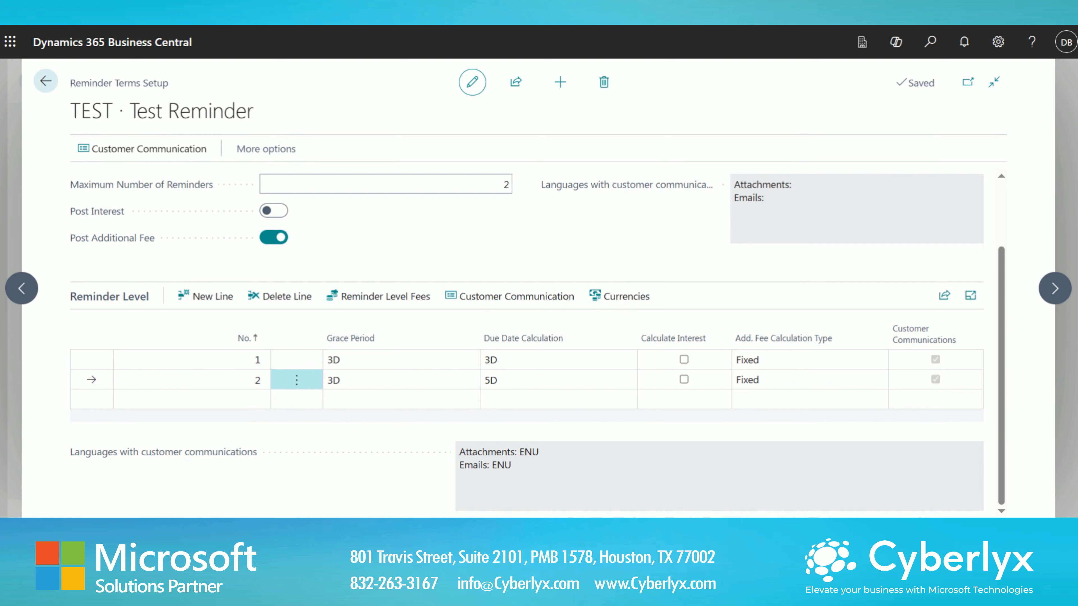
Leave the reminder terms setup, search for "reminders" and open the Reminders list
left_click(46, 81)
left_click(669, 327)
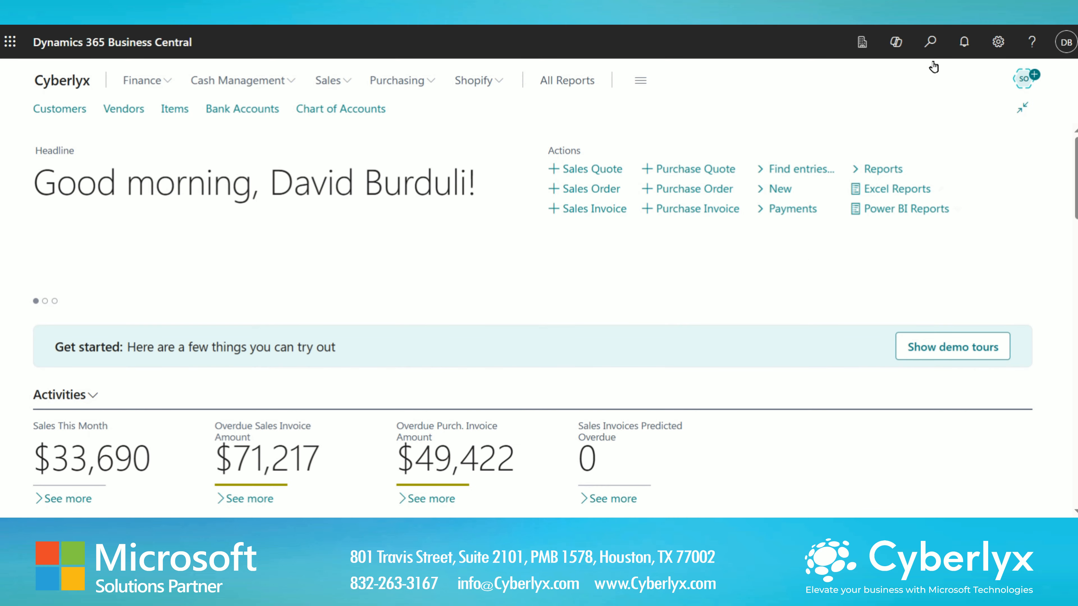
left_click(931, 42)
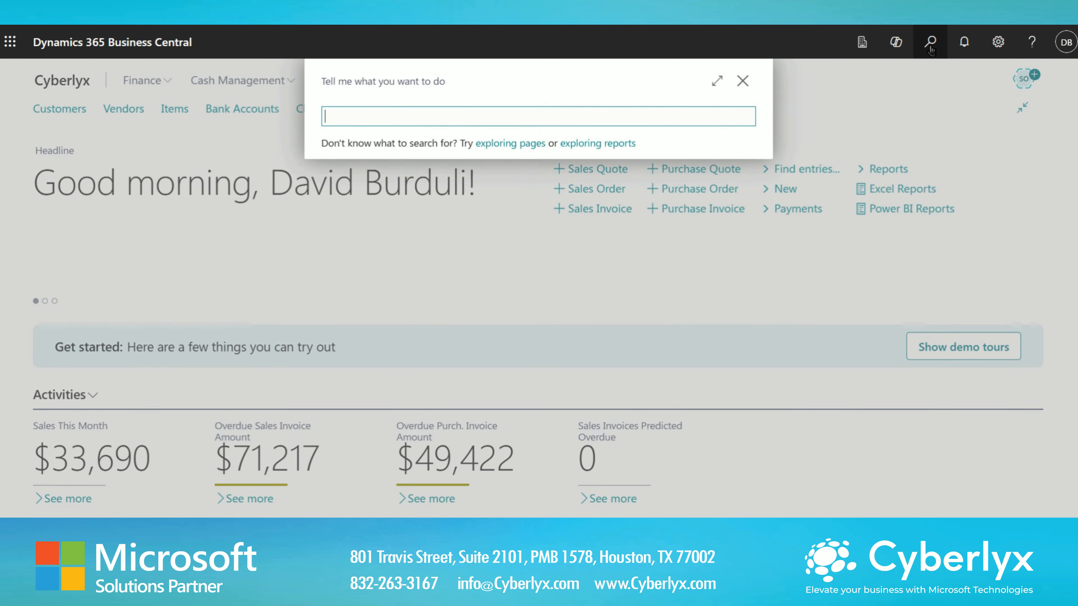
type("reminders")
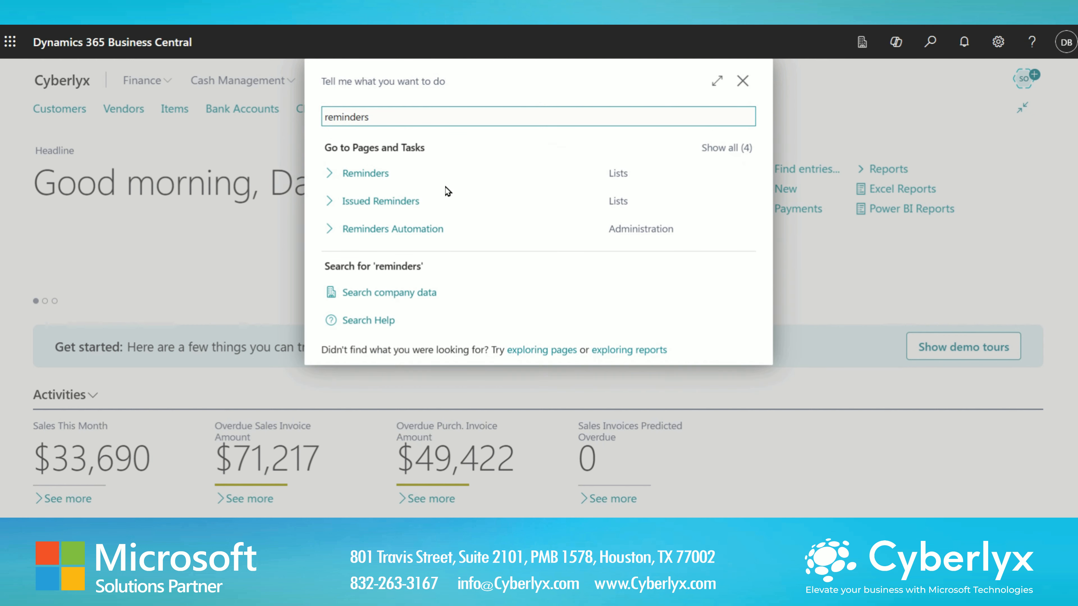
left_click(436, 180)
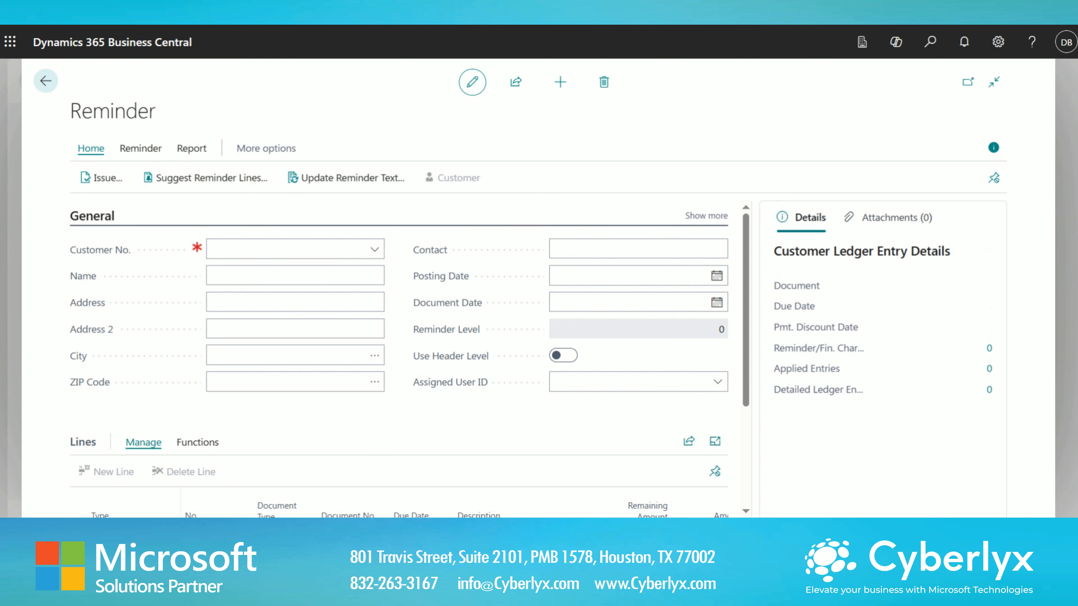
Choose Cyberlyx as the customer of the new reminder
left_click(374, 253)
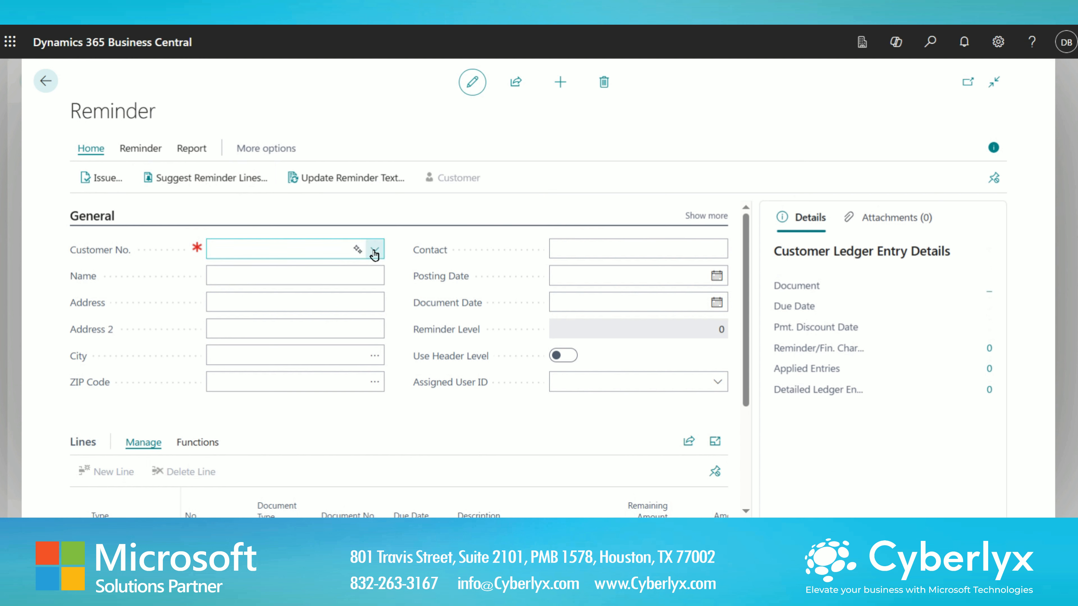
scroll(365, 340, "down", 1)
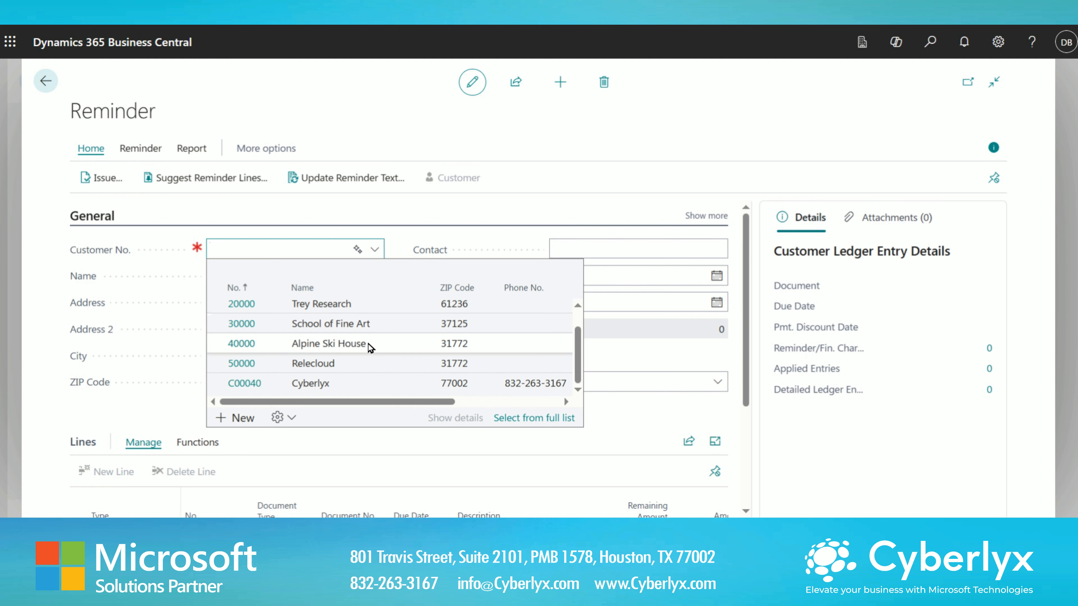
left_click(349, 385)
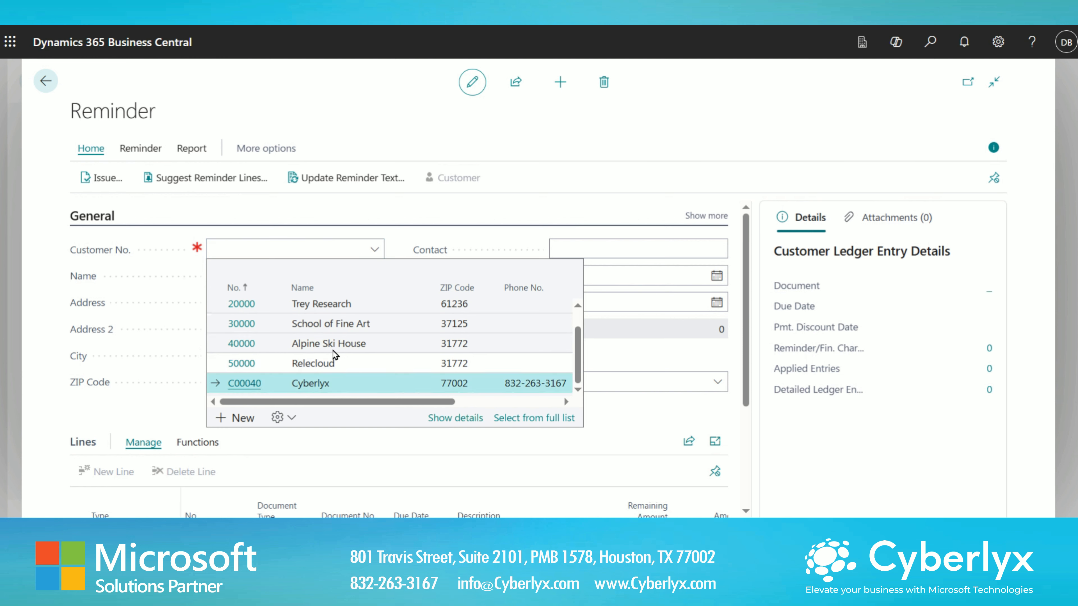
left_click(289, 310)
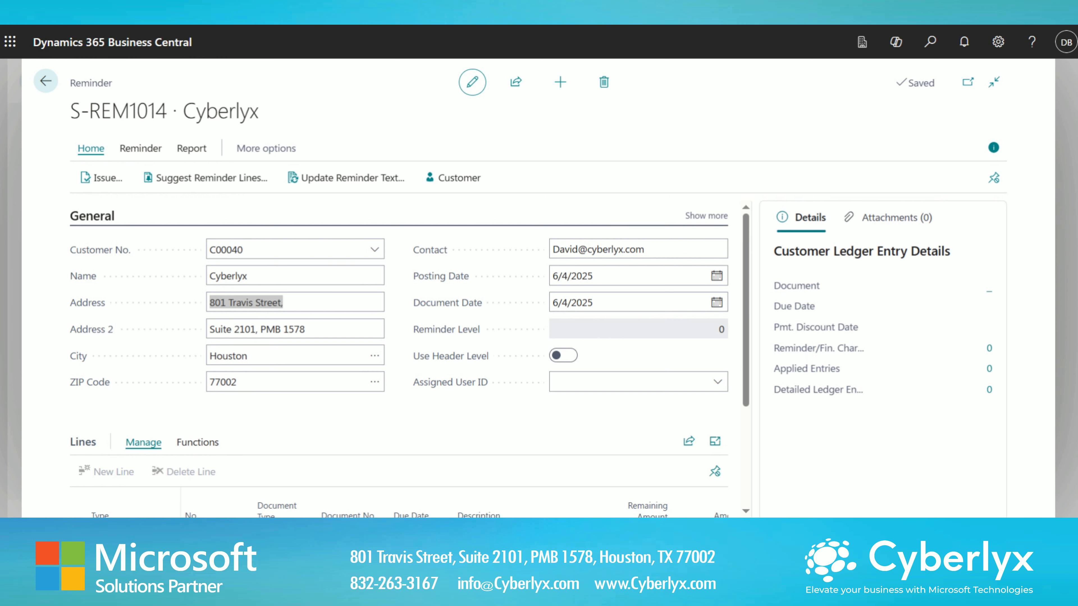
scroll(334, 282, "down", 4)
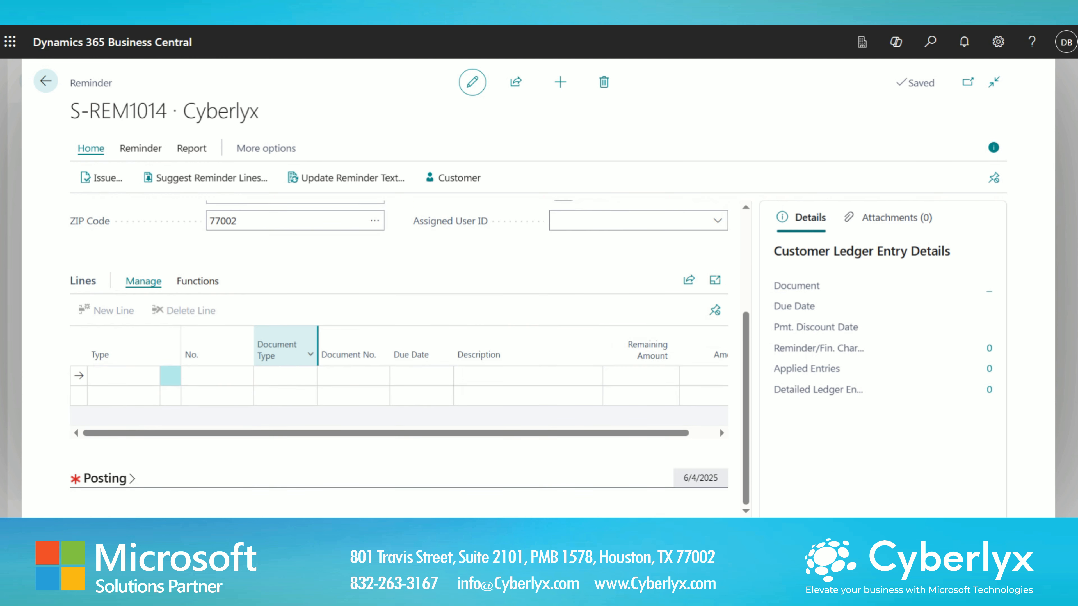
Hide the details pane and set the Cyberlyx reminder's Reminder Terms Code to TEST
left_click(993, 148)
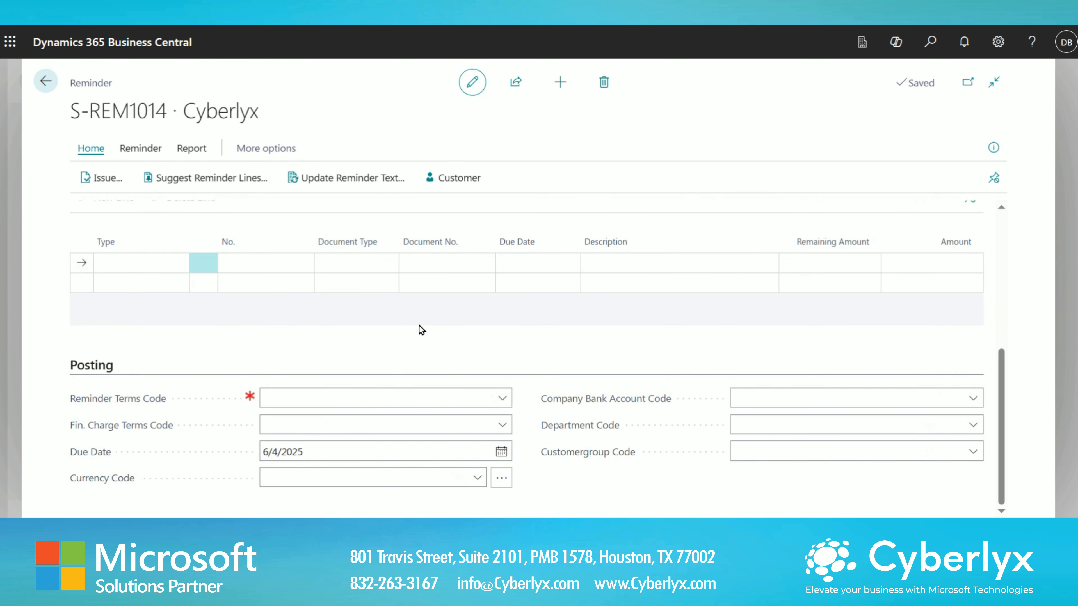
left_click(501, 399)
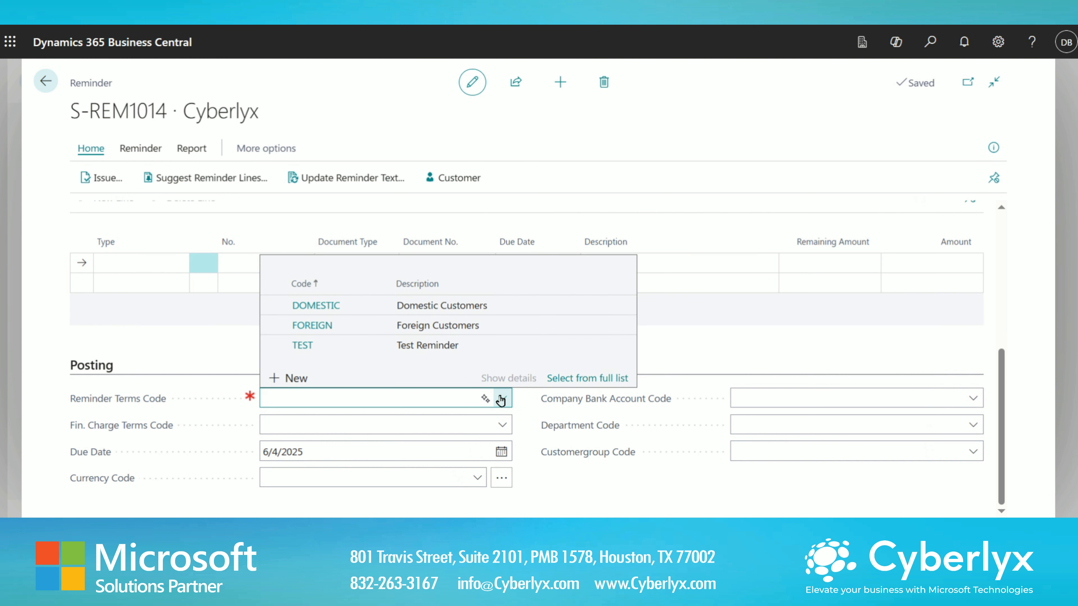
left_click(429, 355)
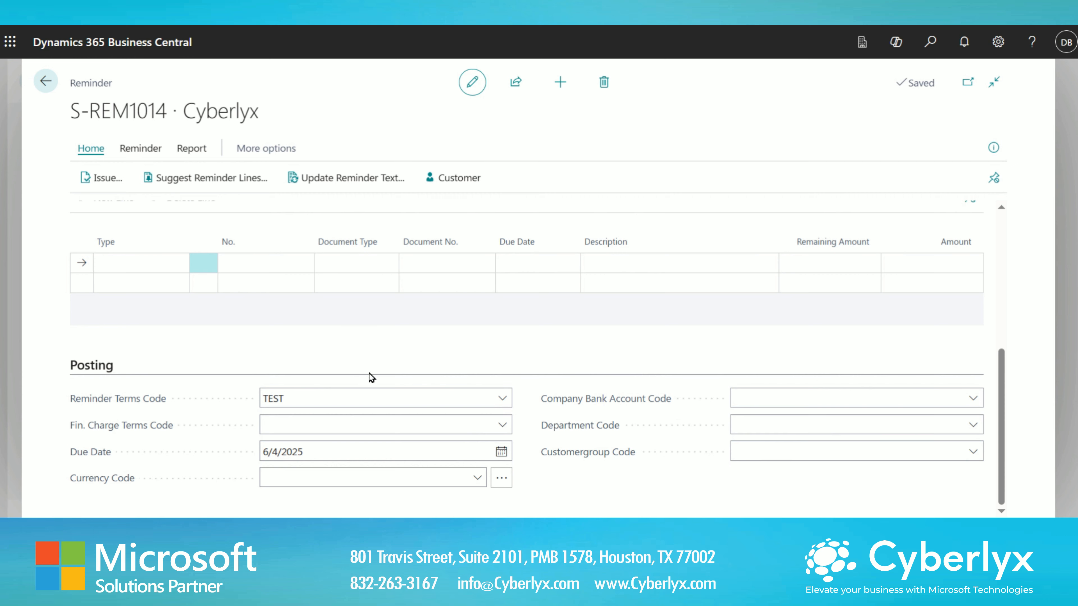
Suggest reminder lines with Only Entries with Overdue Amounts enabled, and review the invoice, additional fee and ending text lines
scroll(370, 375, "up", 6)
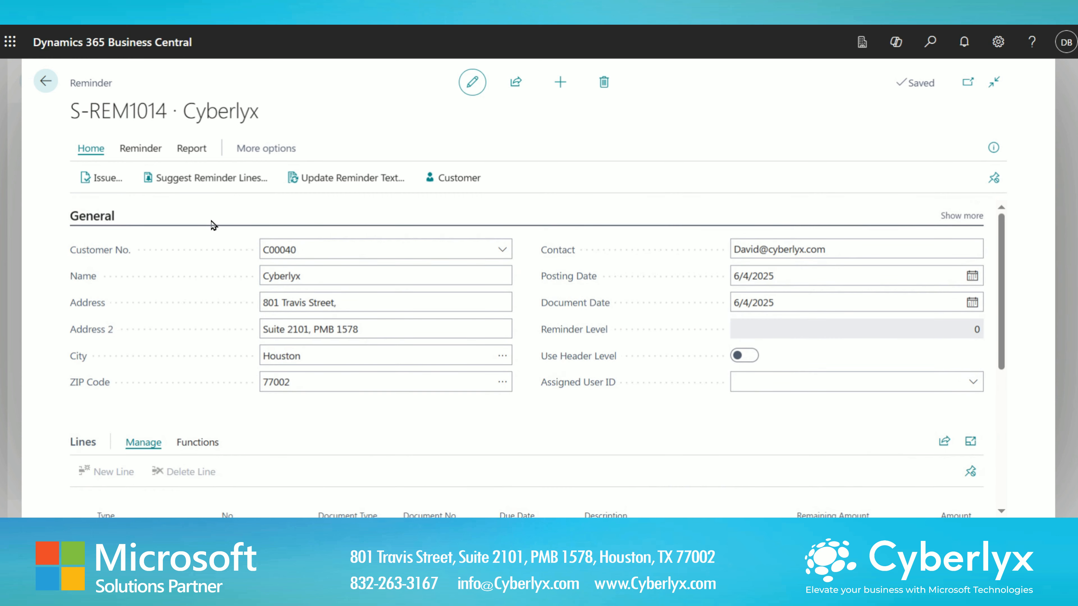
left_click(202, 180)
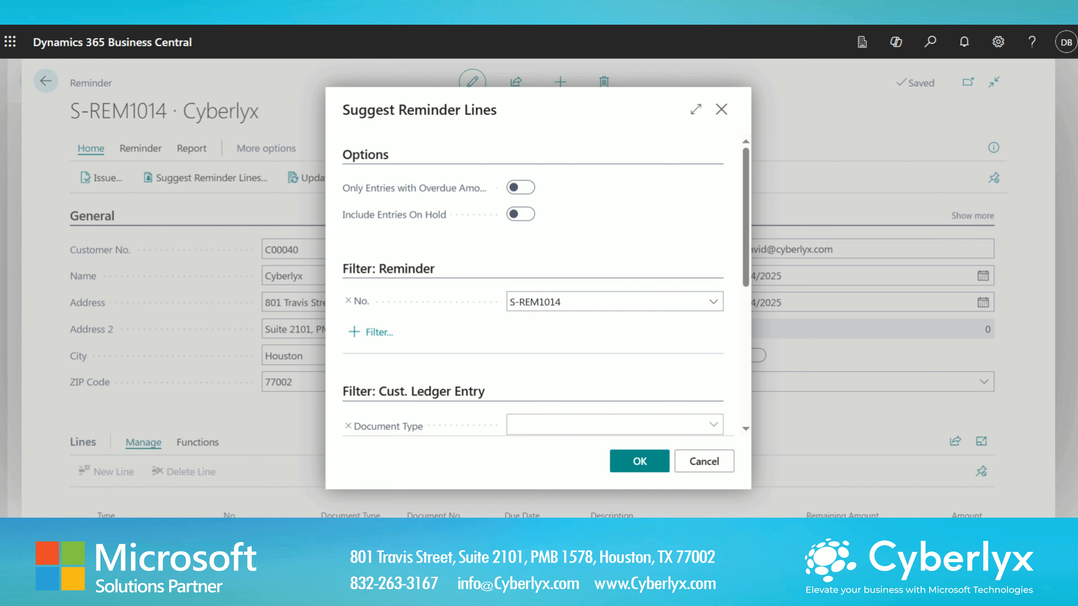
left_click(524, 190)
left_click(637, 465)
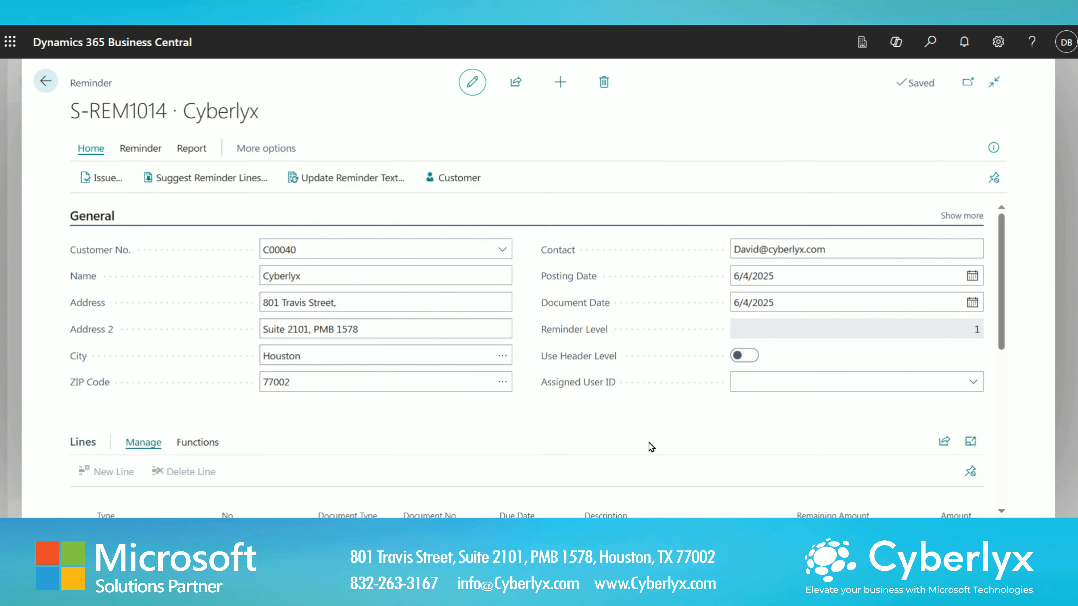
scroll(650, 446, "down", 3)
scroll(545, 255, "down", 2)
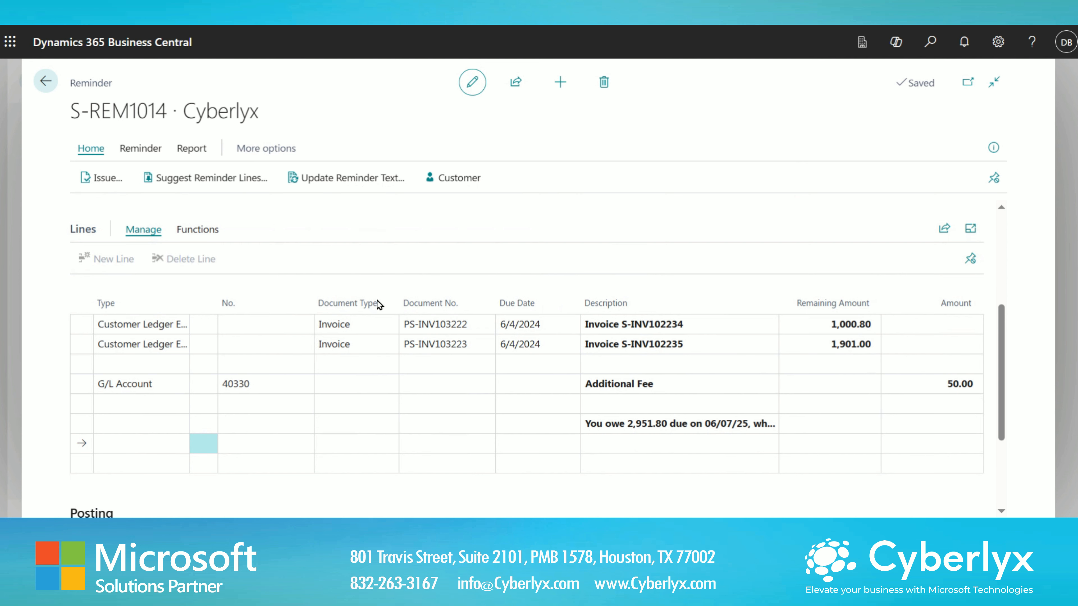
scroll(568, 433, "down", 2)
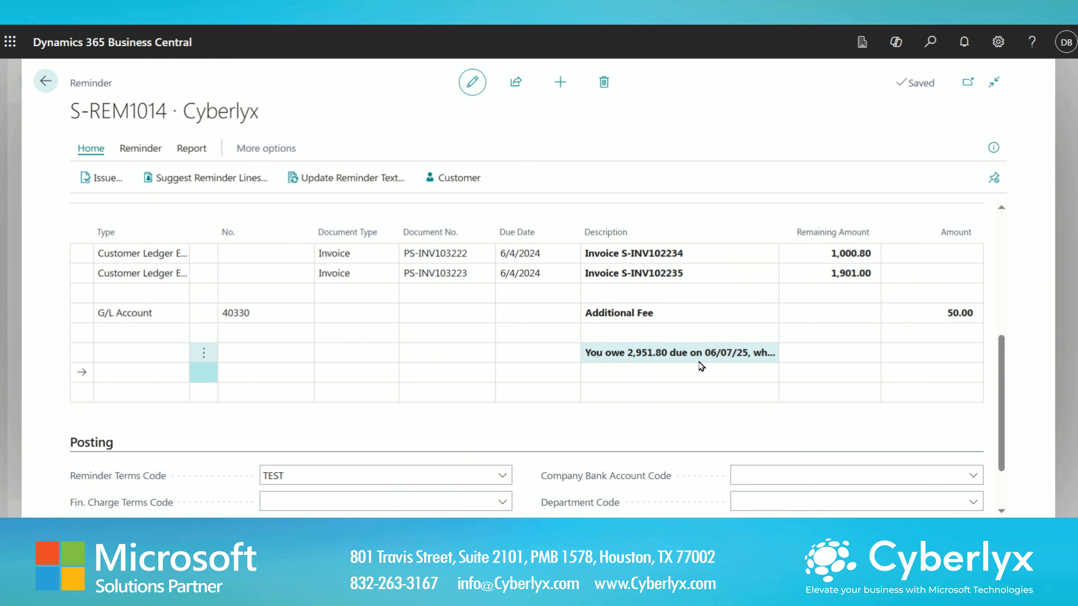
scroll(630, 422, "up", 2)
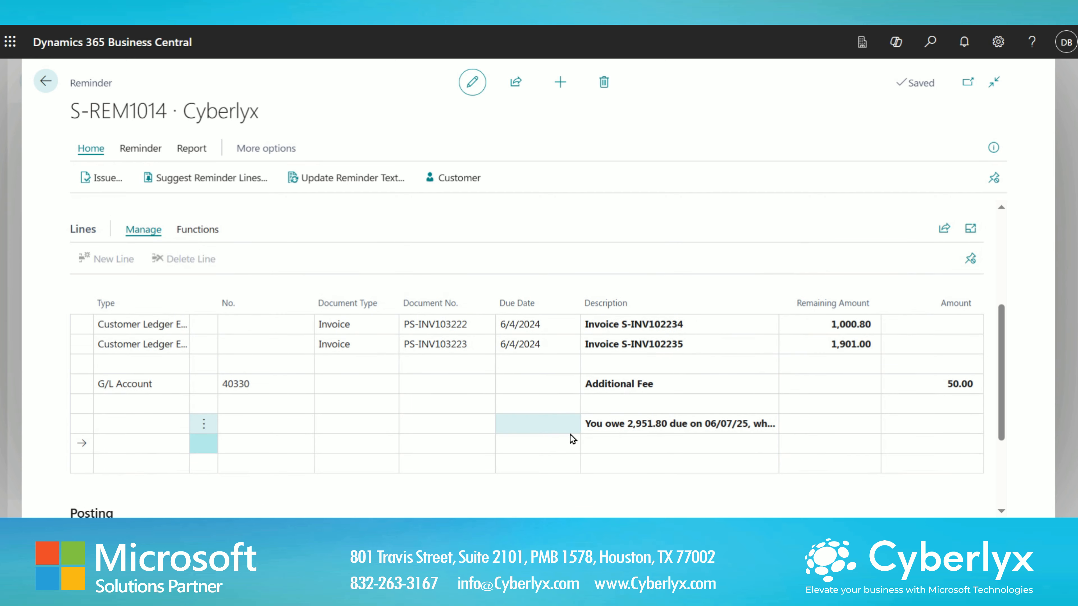
Issue the Cyberlyx reminder with the Print option set to Print
scroll(502, 440, "up", 5)
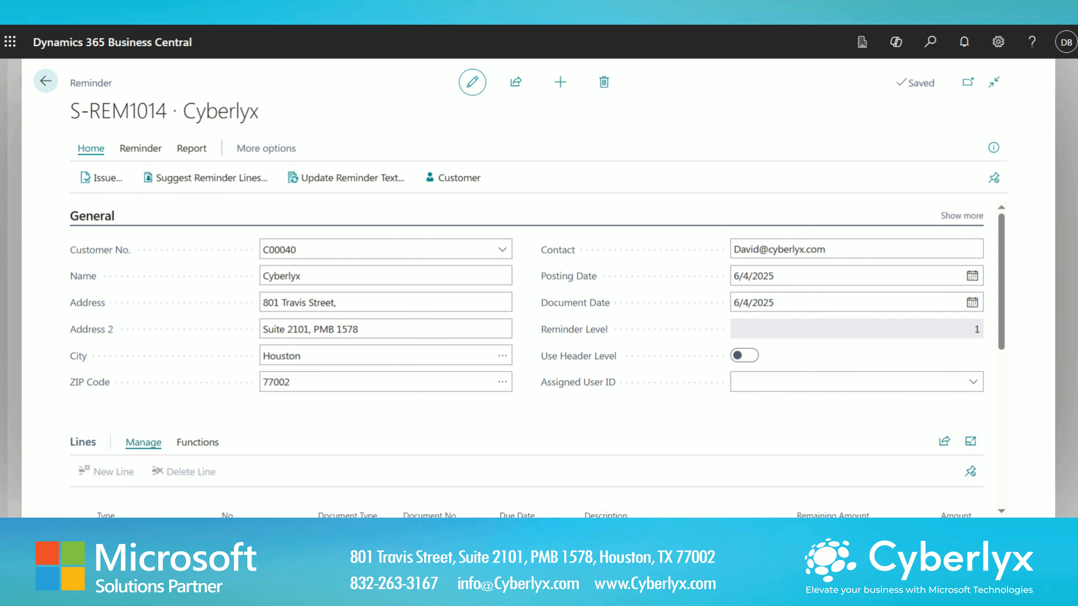
left_click(102, 191)
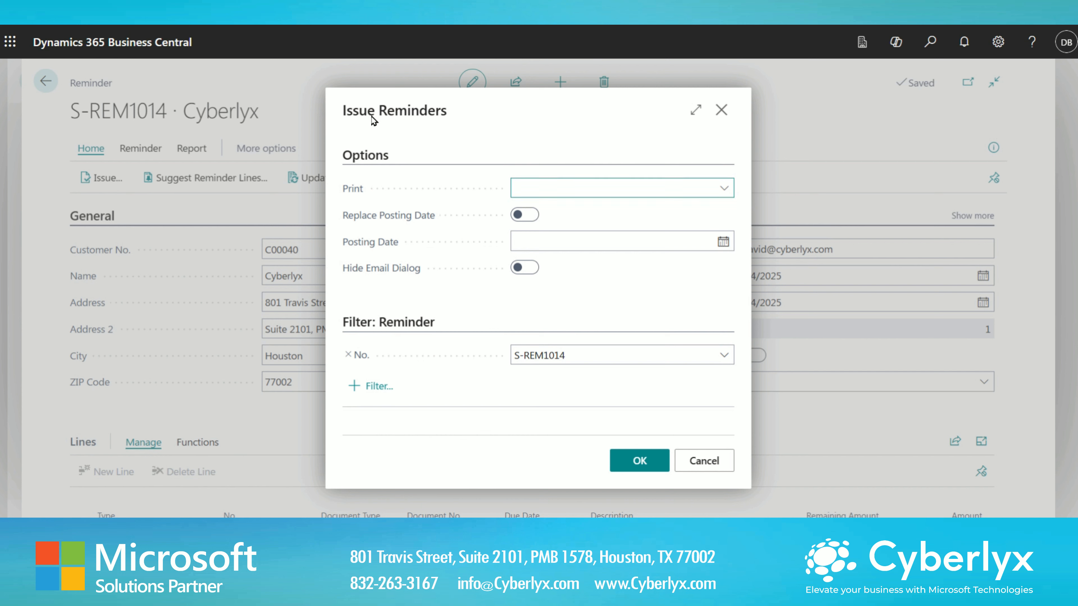
left_click(722, 188)
left_click(700, 202)
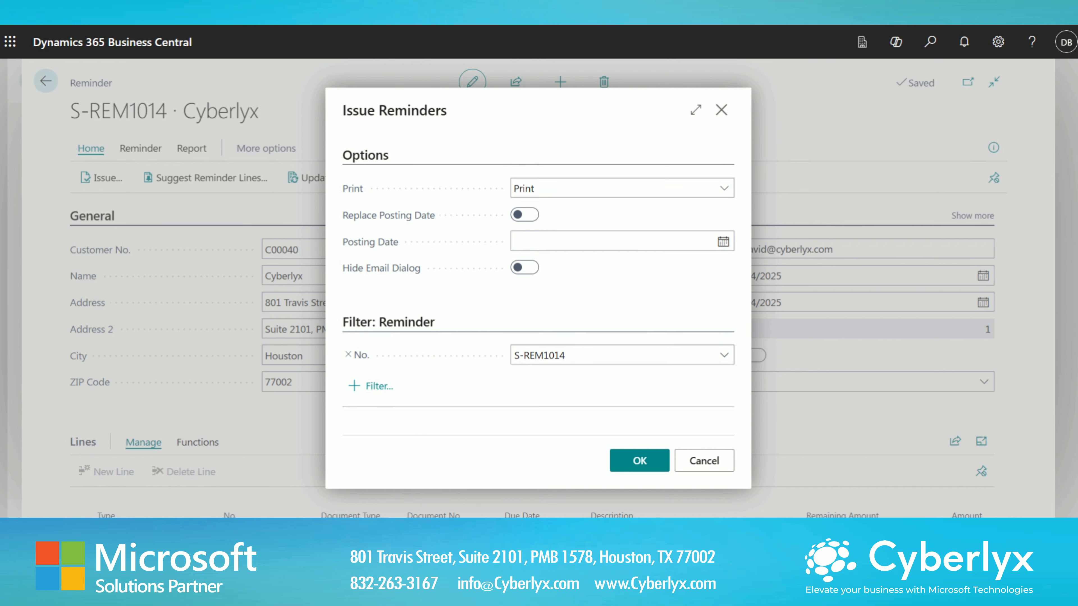
left_click(639, 463)
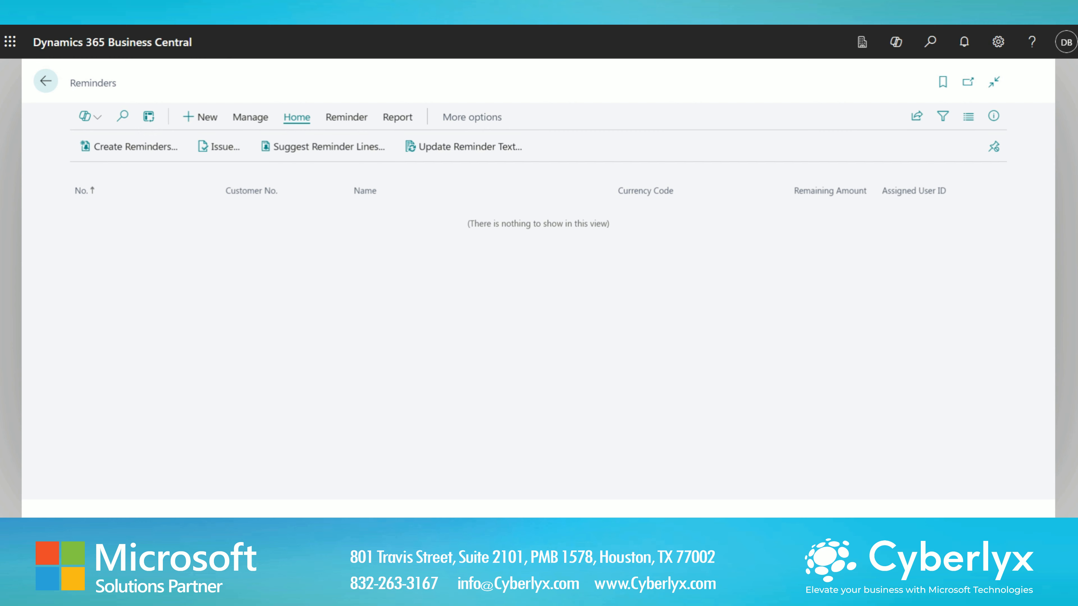
Search for "issued reminder" and open the Issued Reminders list
left_click(930, 41)
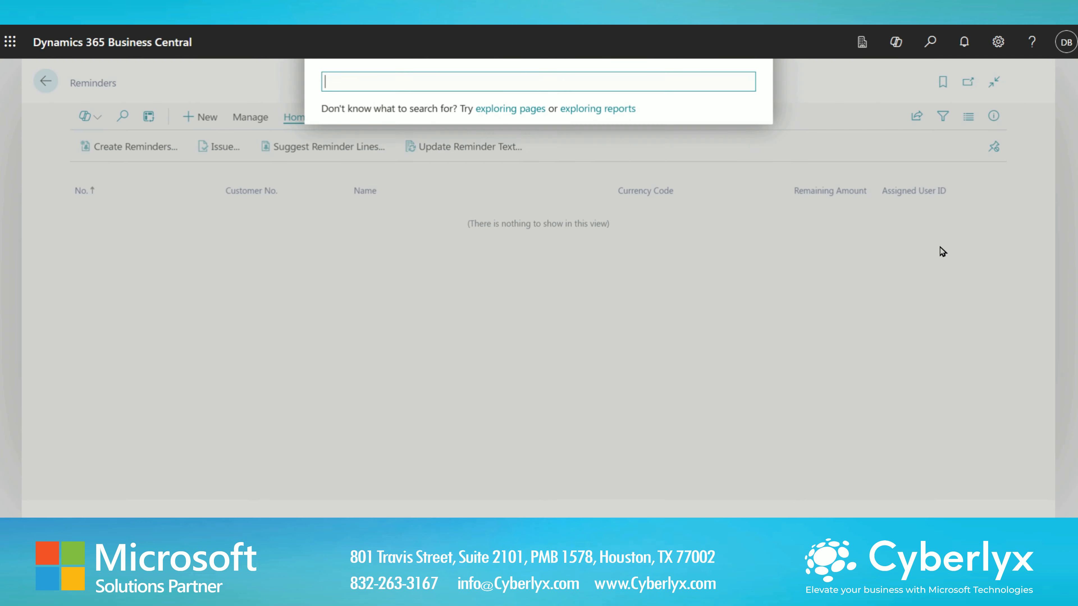
type("issued reminder")
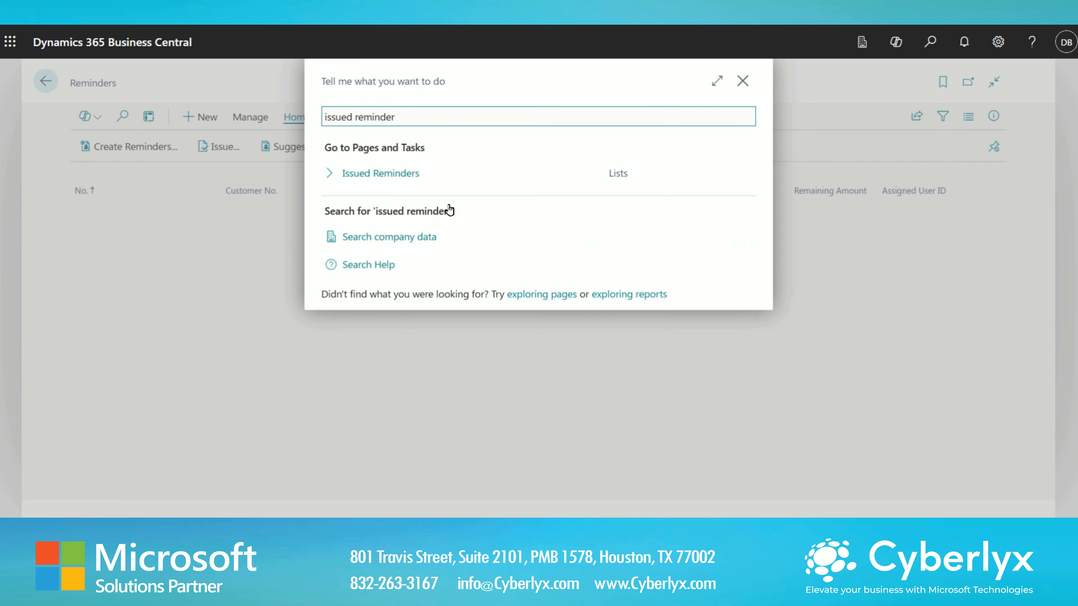
left_click(422, 185)
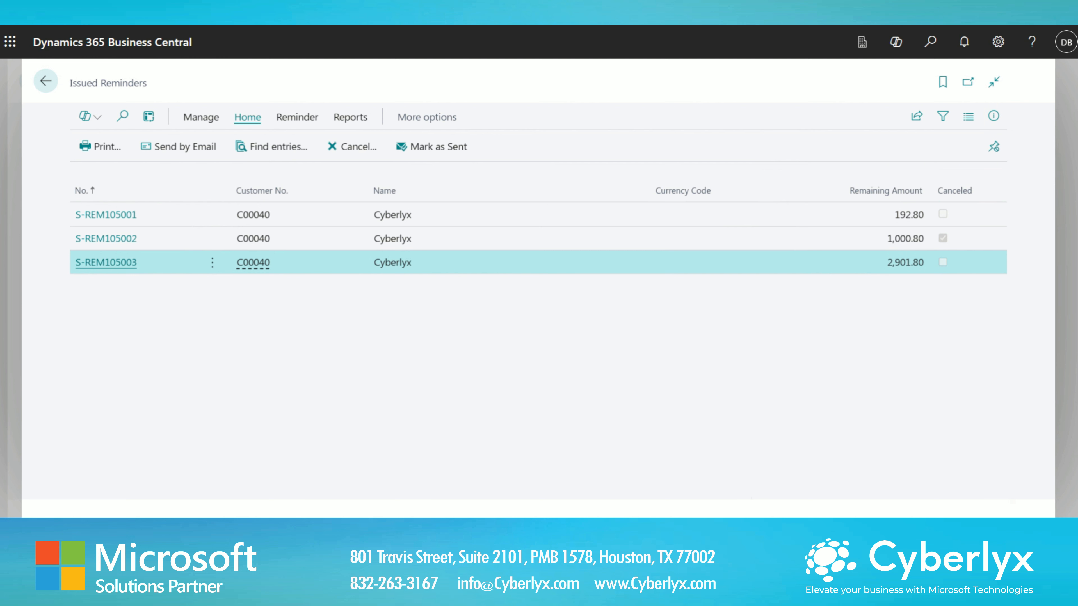
Open the ledger entries of customer Cyberlyx from the latest issued reminder and examine the reminder entry's description and amount
mouse_move(253, 262)
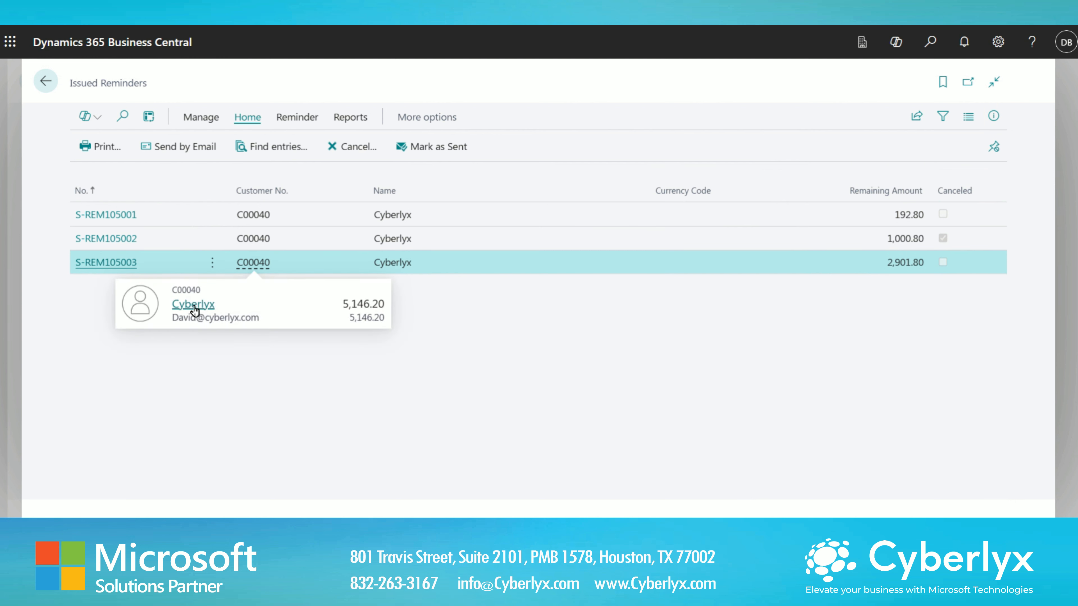
left_click(193, 304)
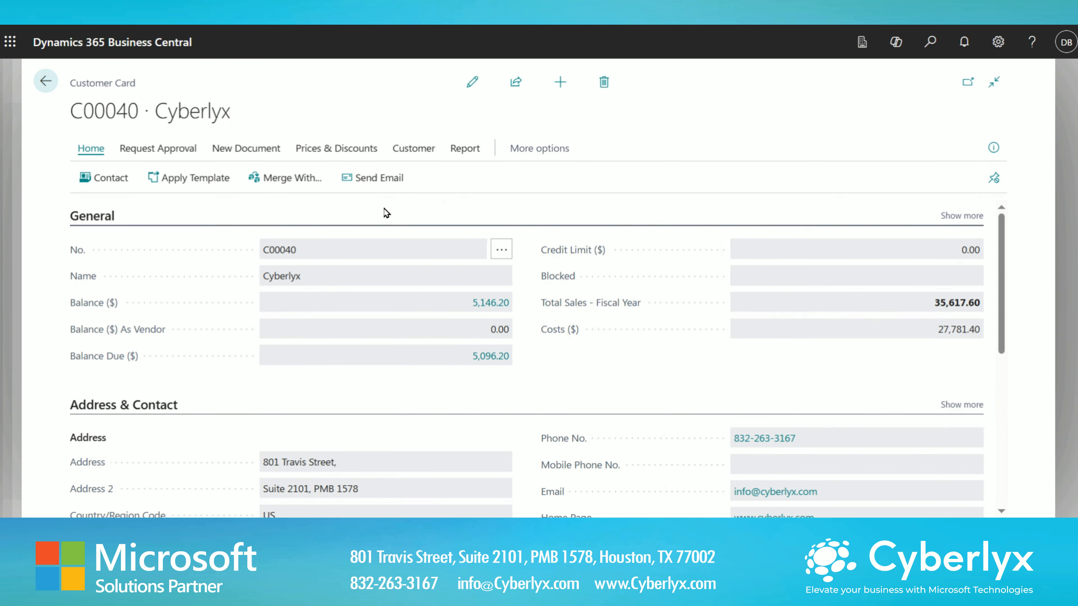
left_click(409, 149)
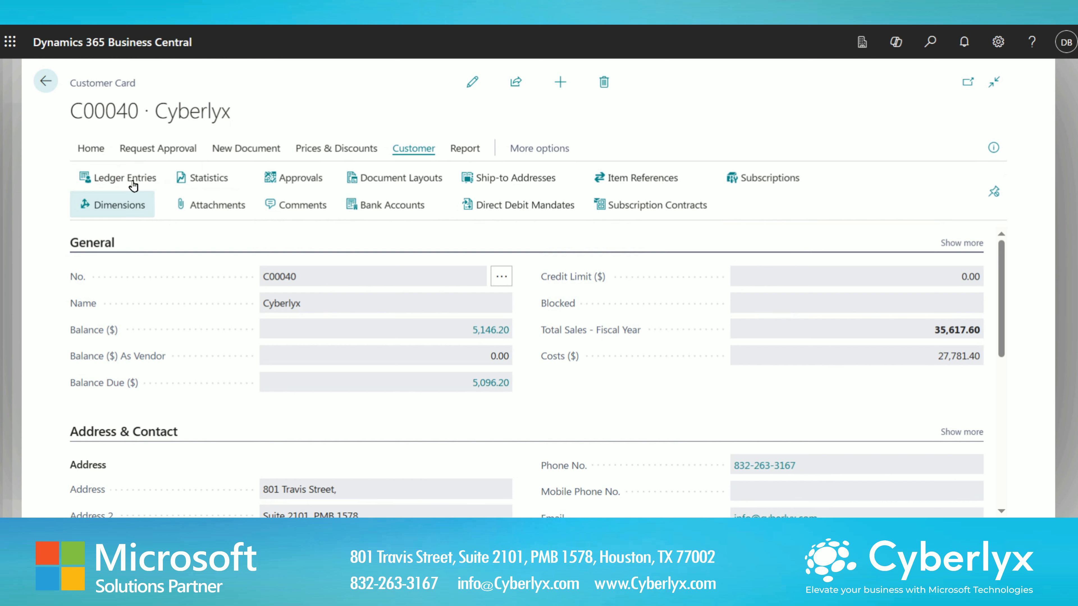
left_click(125, 178)
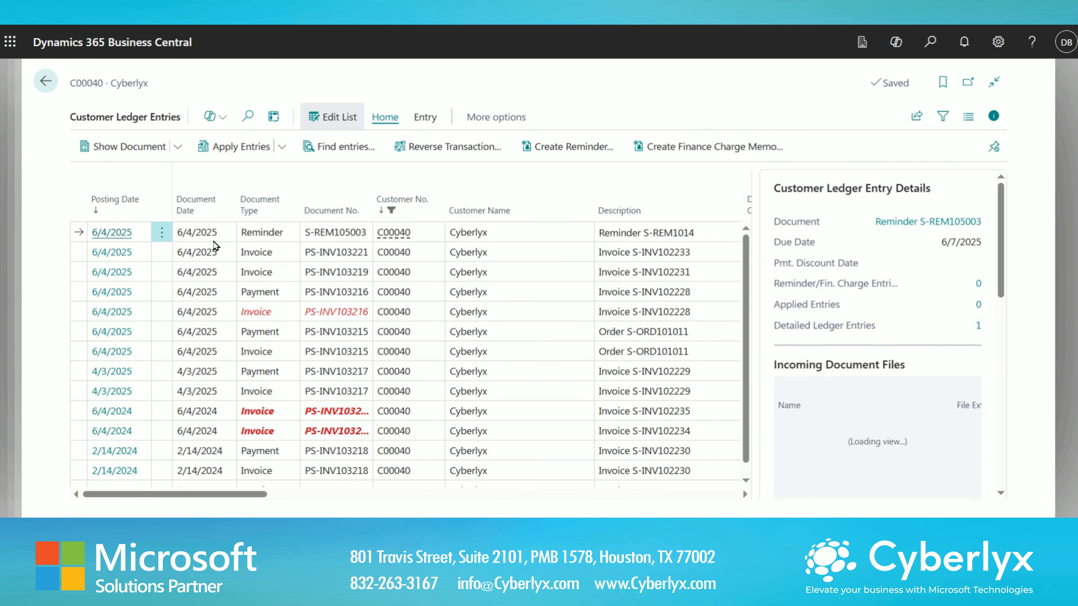
left_click(993, 116)
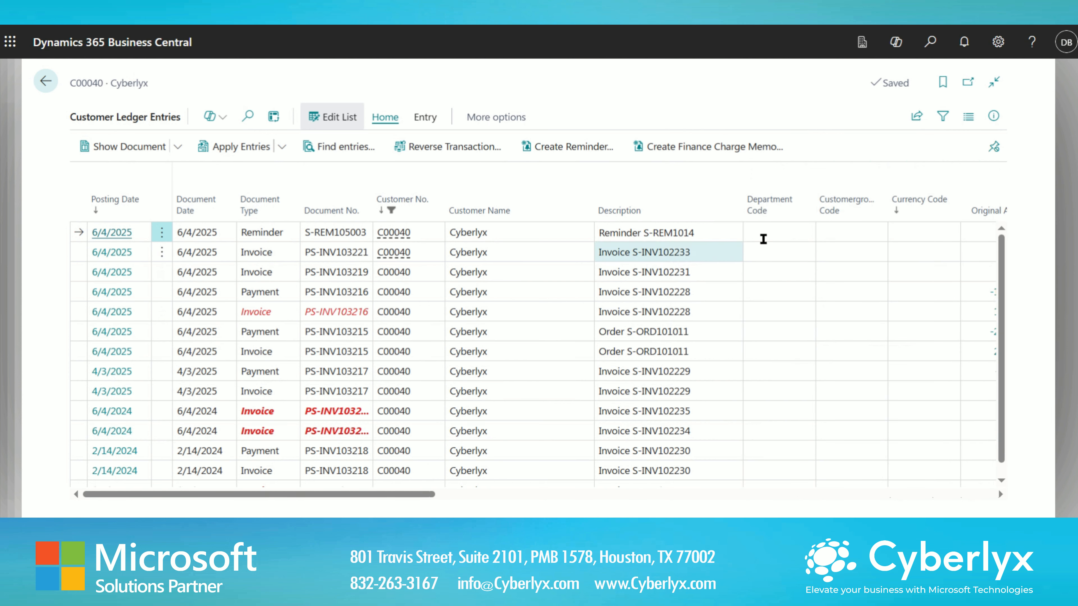
left_click_drag(360, 497, 421, 498)
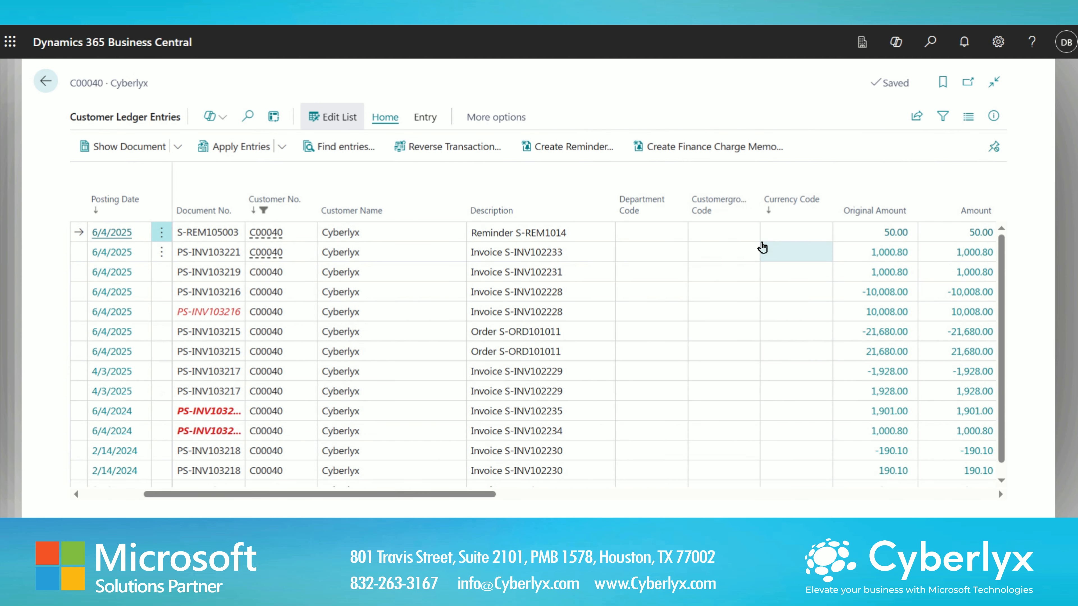
left_click(551, 234)
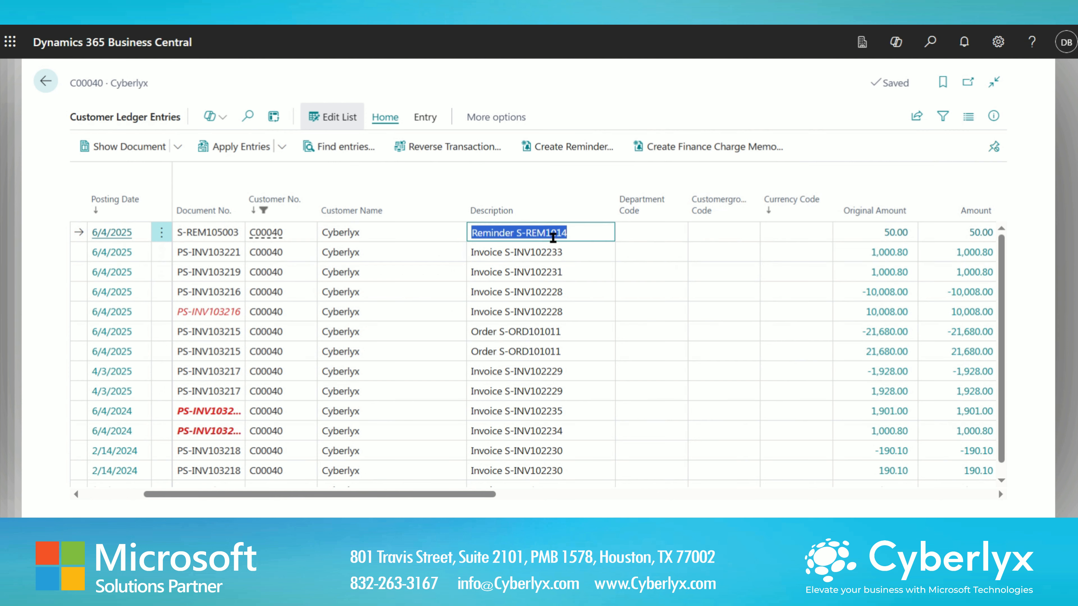
left_click_drag(355, 495, 294, 508)
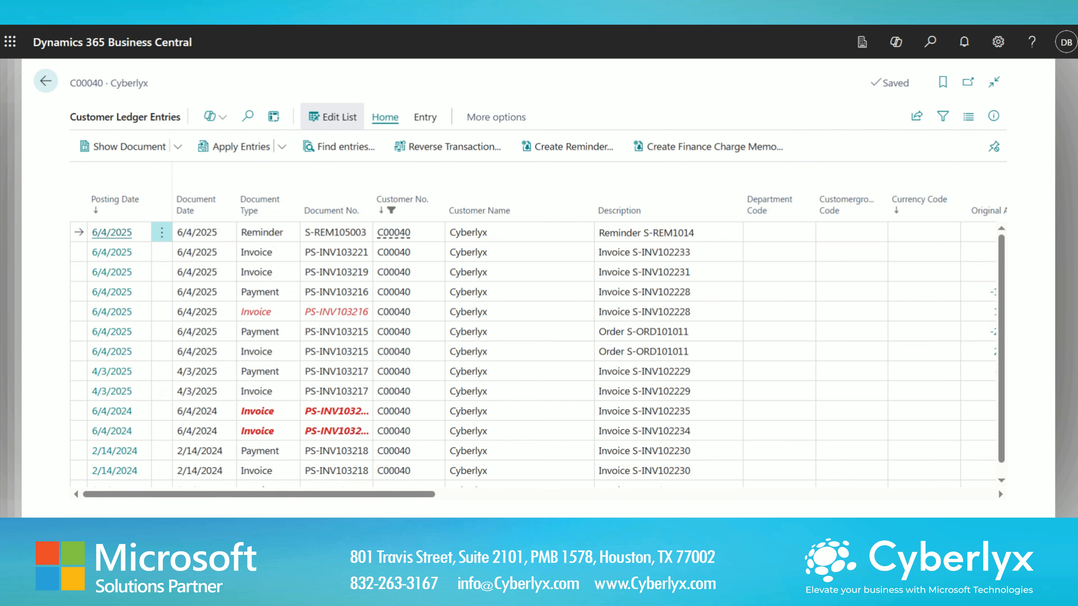
Find the entries related to the reminder, view its G/L entries, and return to the Issued Reminders list
left_click(321, 158)
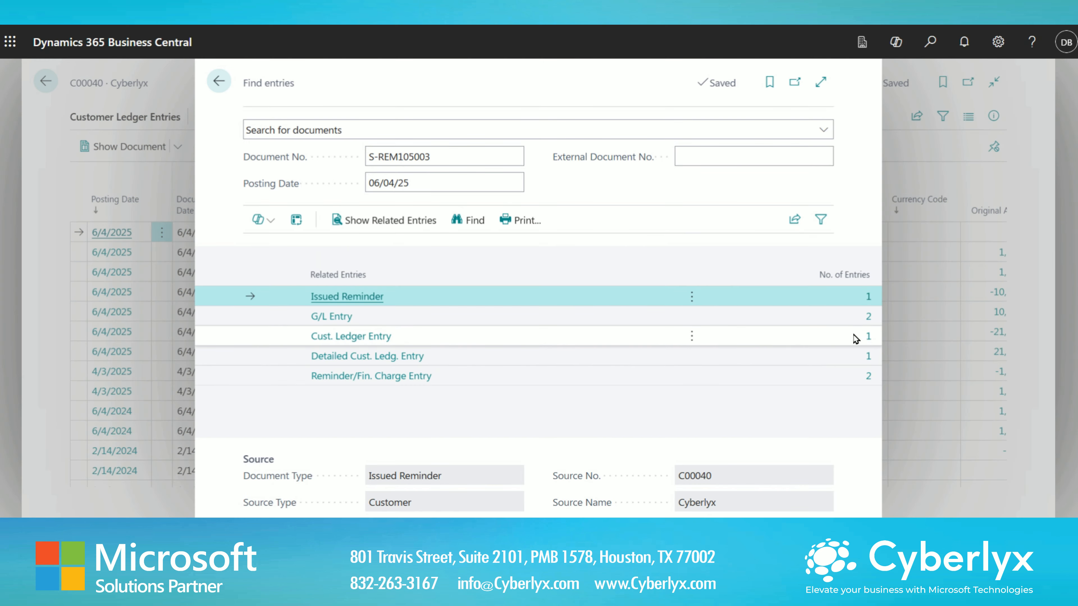
left_click(866, 324)
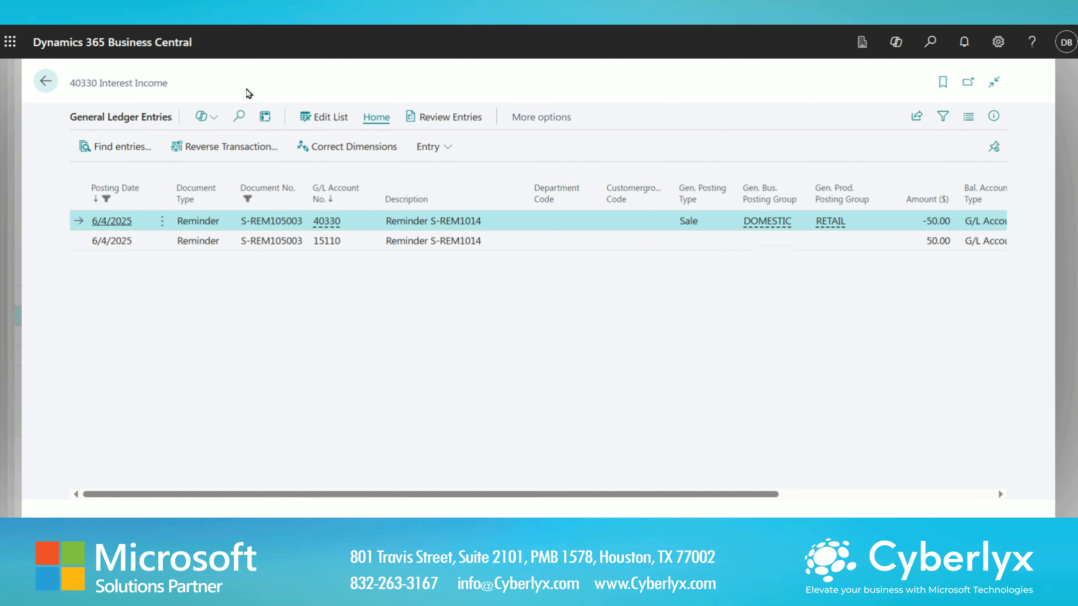
left_click(46, 80)
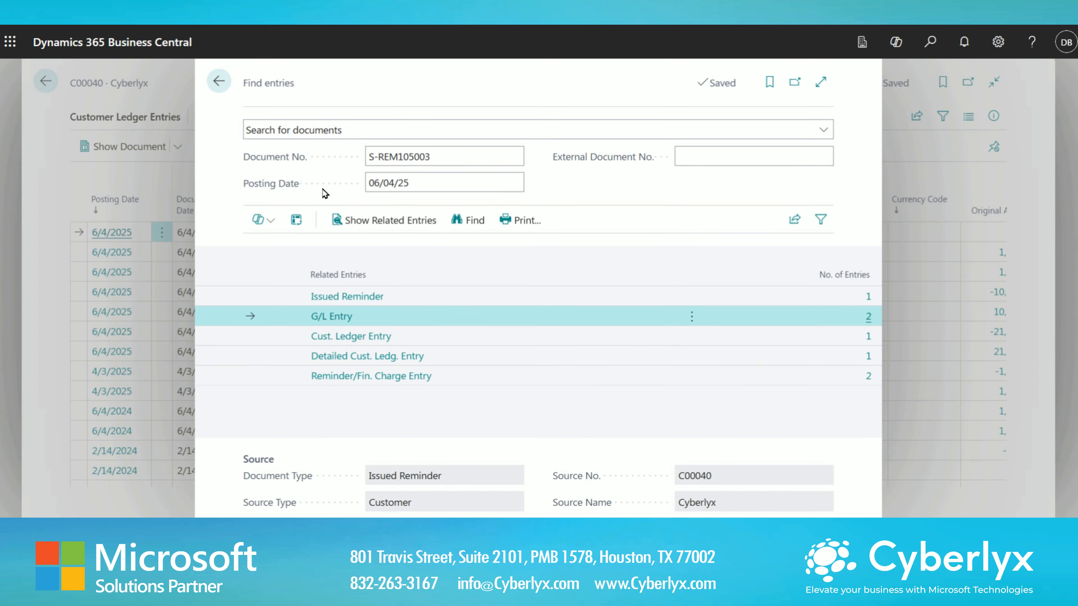
left_click(46, 81)
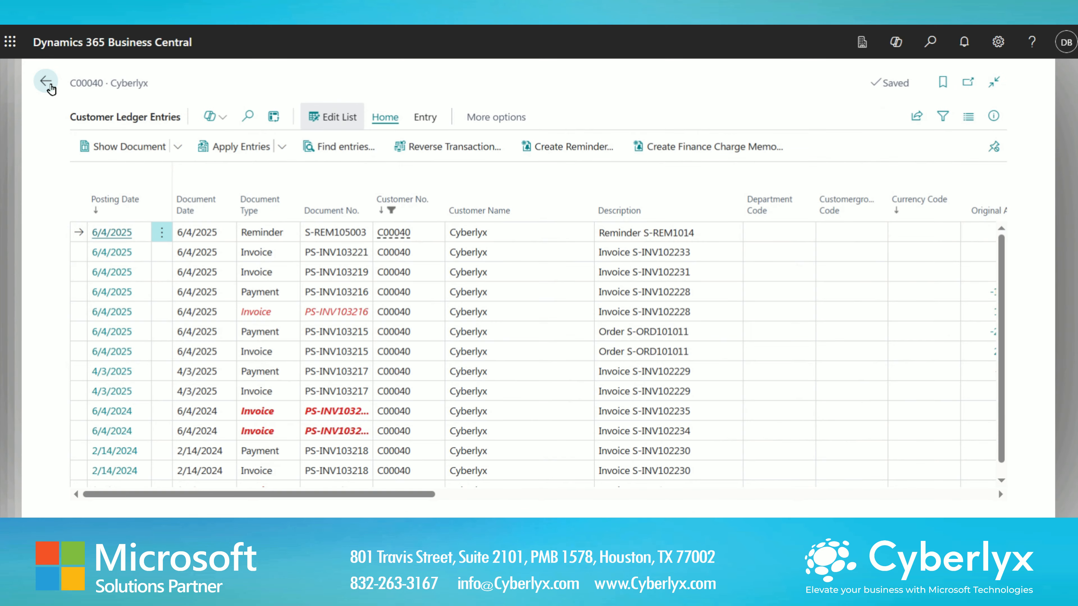
left_click(45, 81)
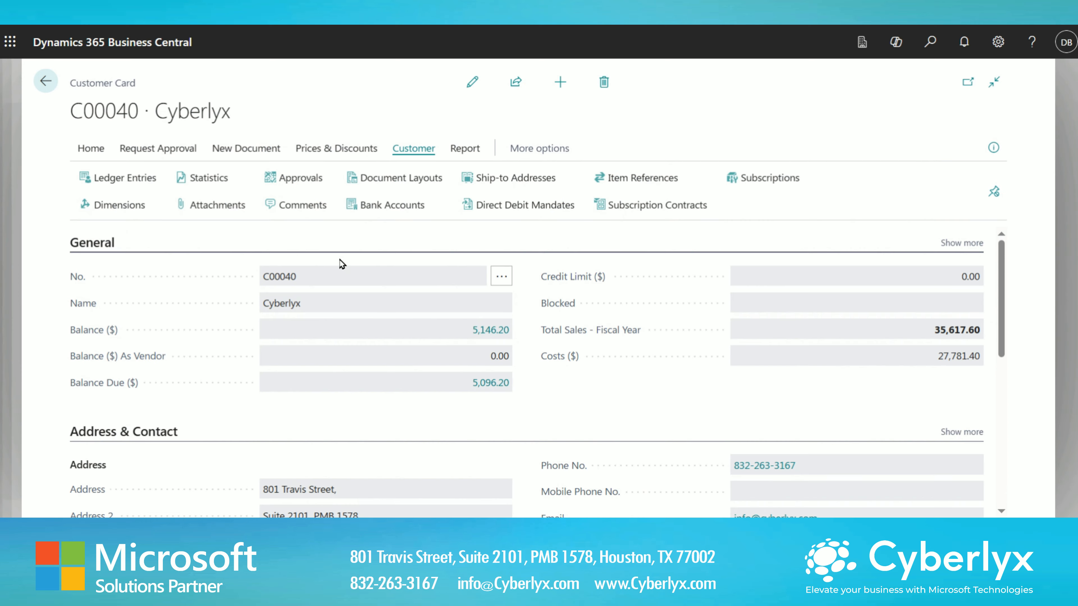
left_click(46, 81)
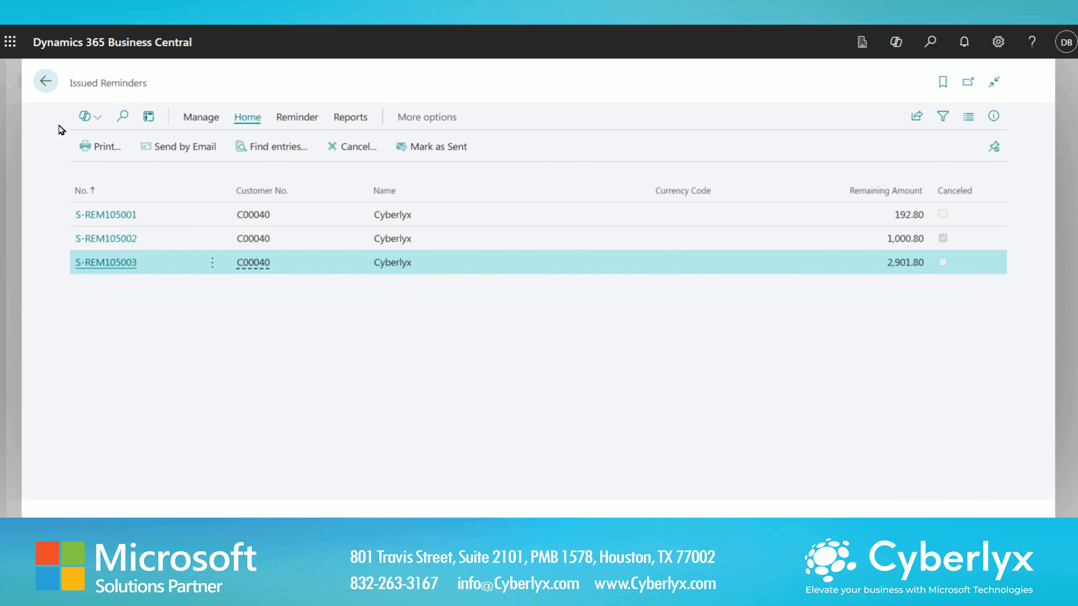
Cancel the latest issued Cyberlyx reminder using the same document number and posting date, and return to the home page
left_click(114, 263)
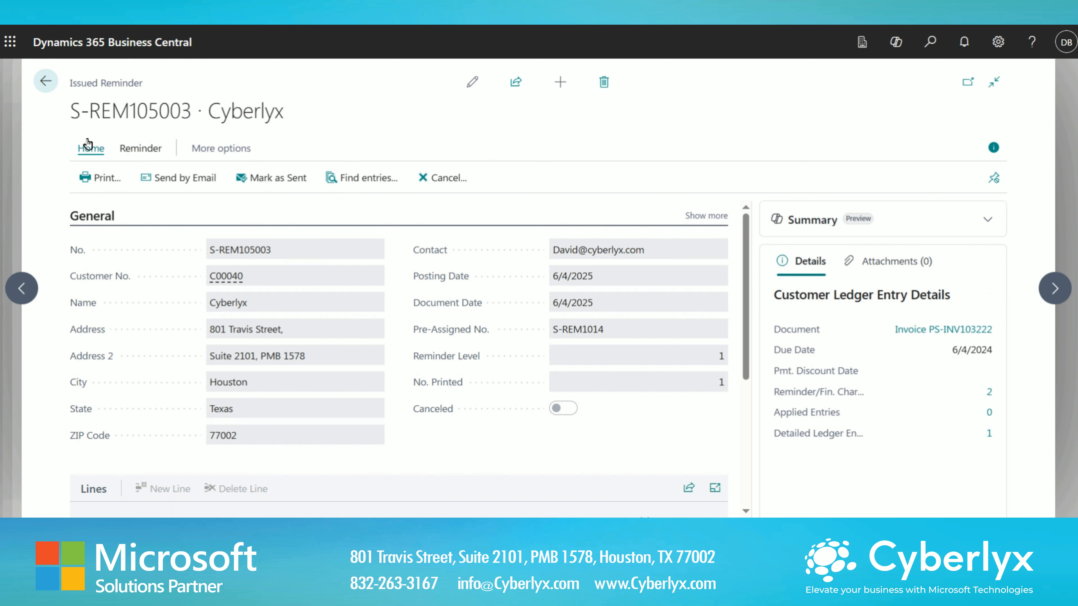
left_click(443, 183)
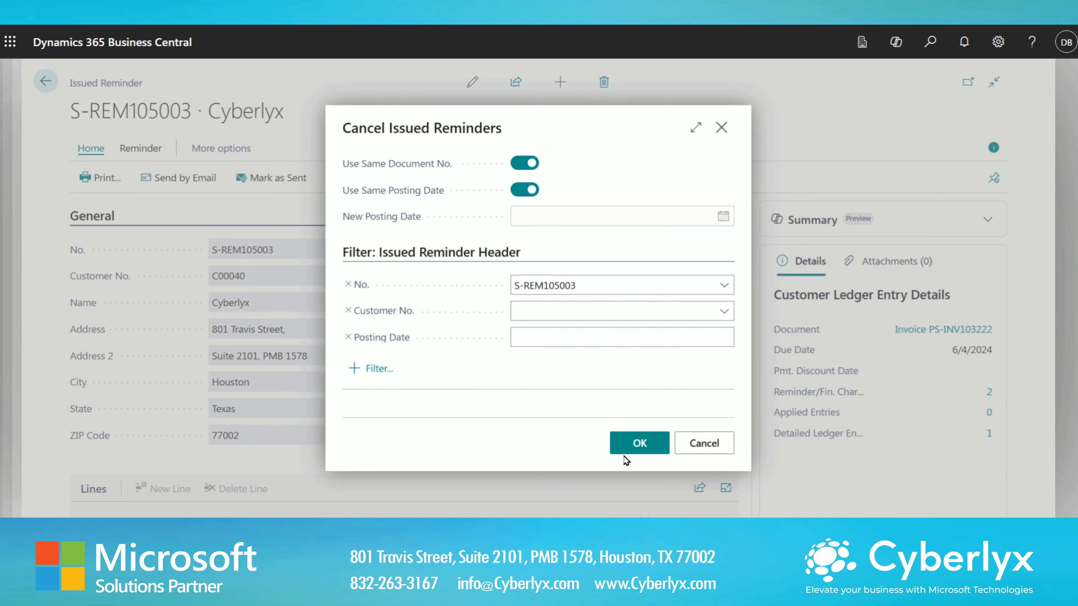
left_click(640, 443)
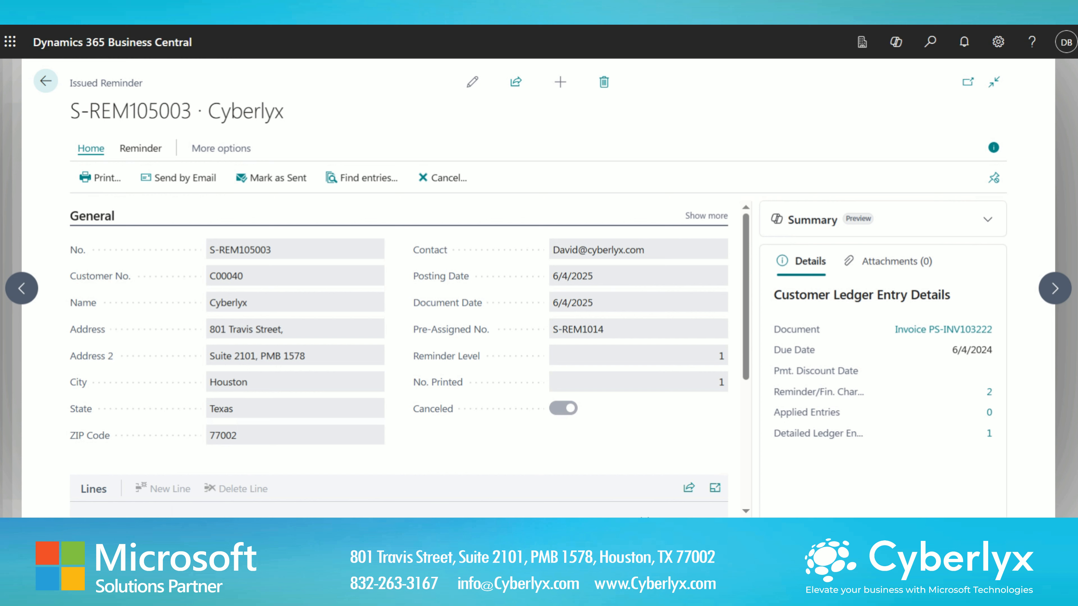
left_click(46, 81)
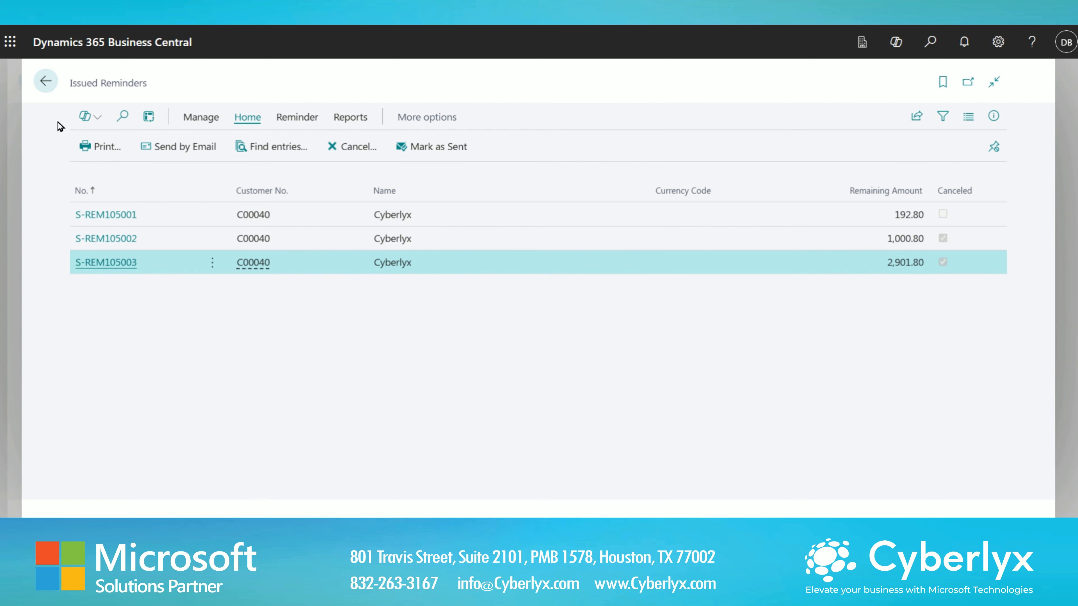
left_click(45, 82)
left_click(44, 83)
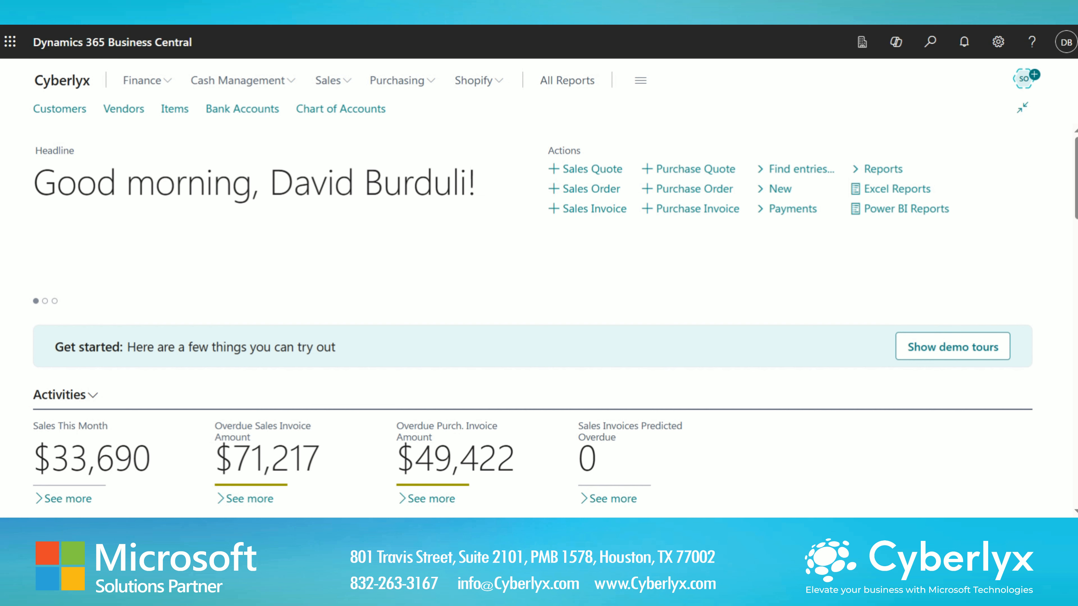
Search for "customer", open the Customers list and open the customer card of Cyberlyx
key("alt+q")
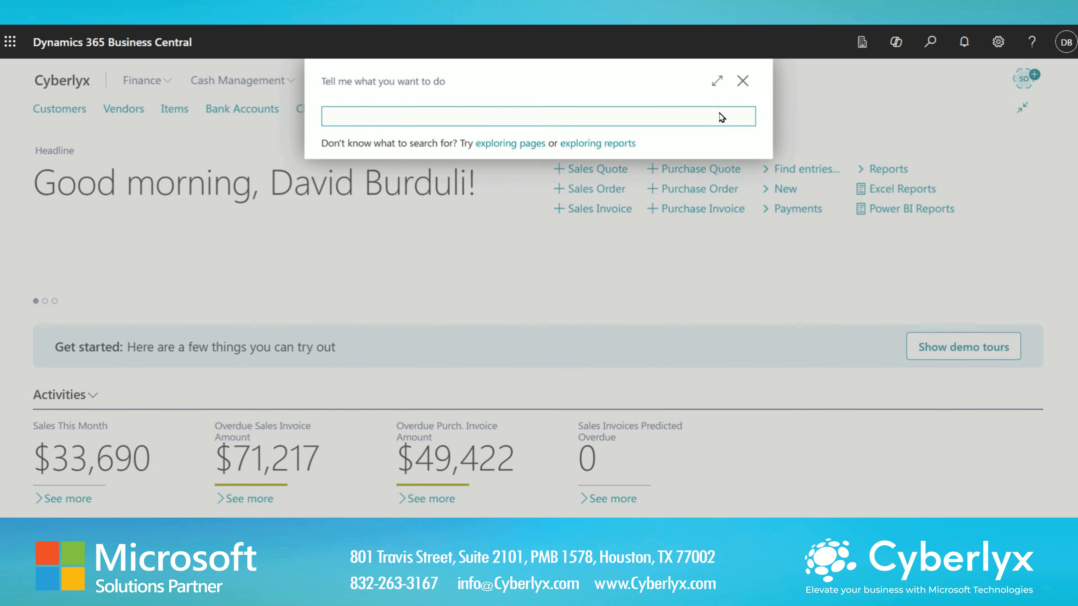
type("customer")
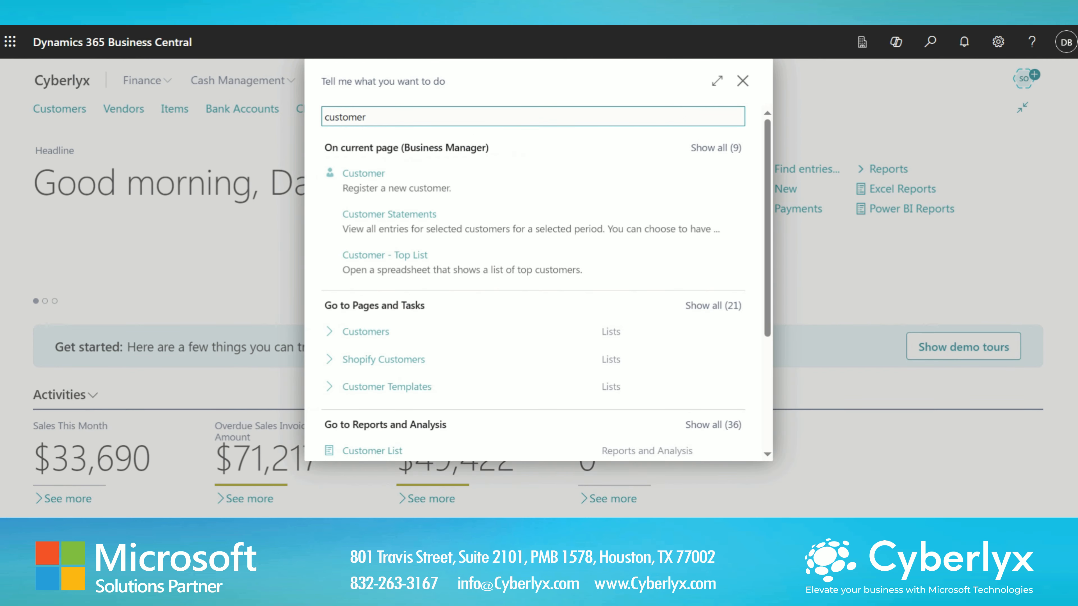
left_click(366, 331)
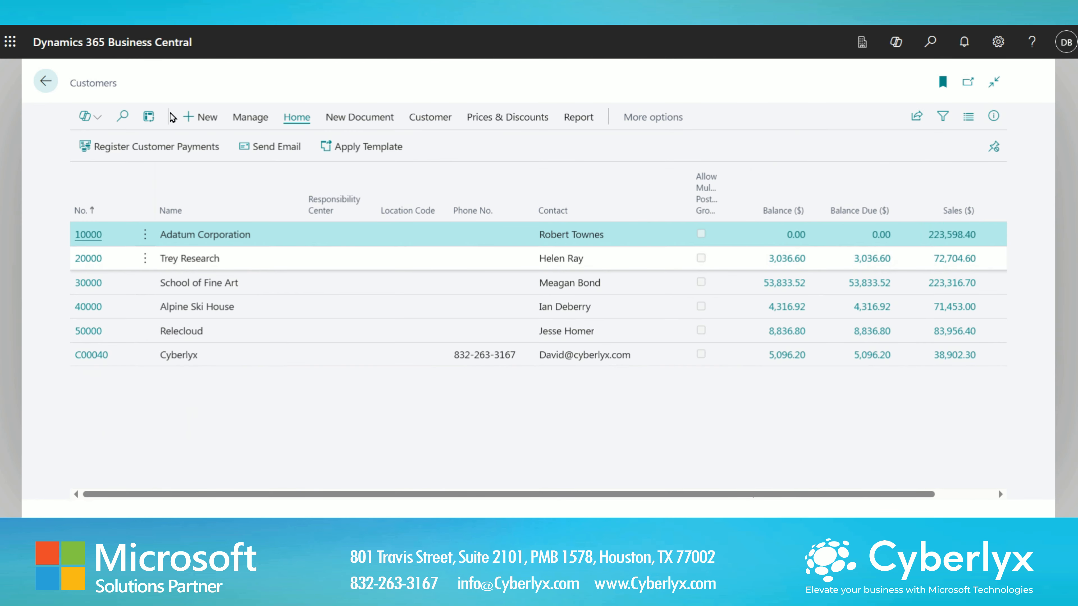
left_click(297, 360)
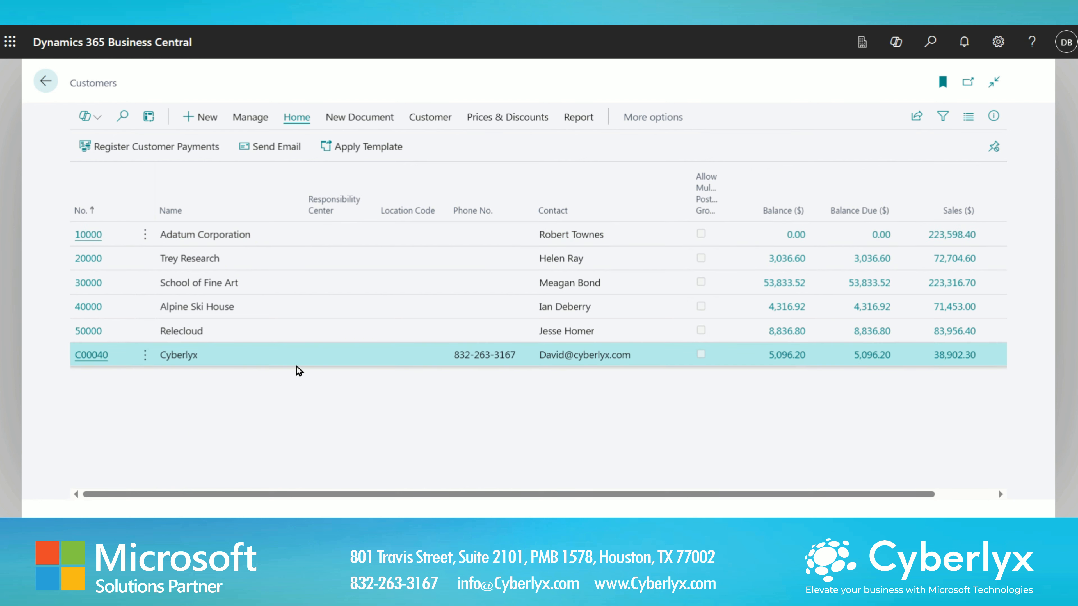
left_click(428, 355)
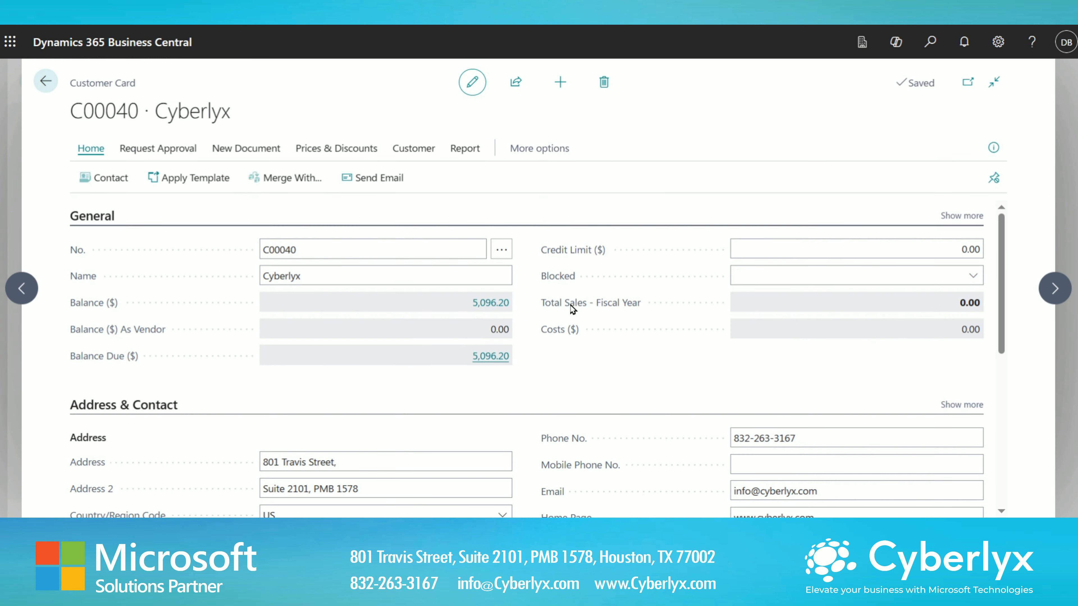
Show all payment fields on the Cyberlyx customer card and set its Reminder Terms Code to TEST
scroll(379, 374, "down", 6)
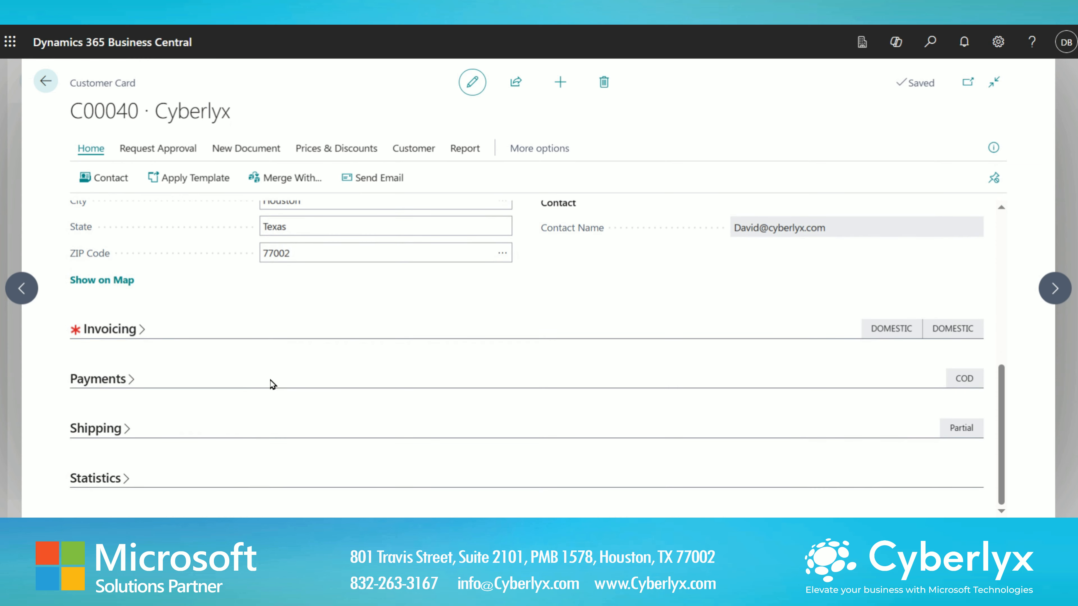
left_click(103, 384)
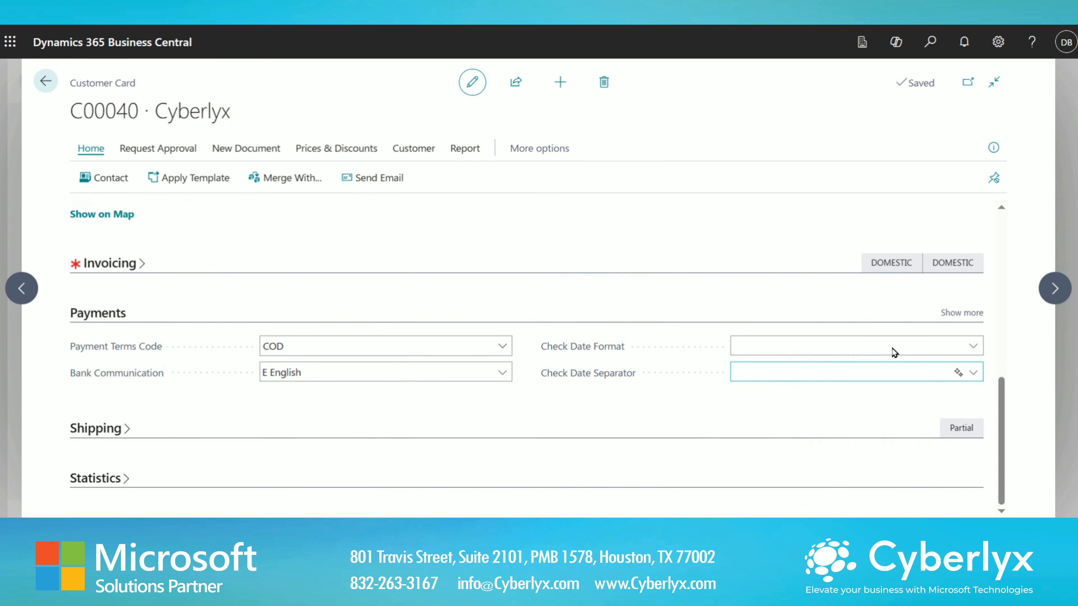
left_click(951, 313)
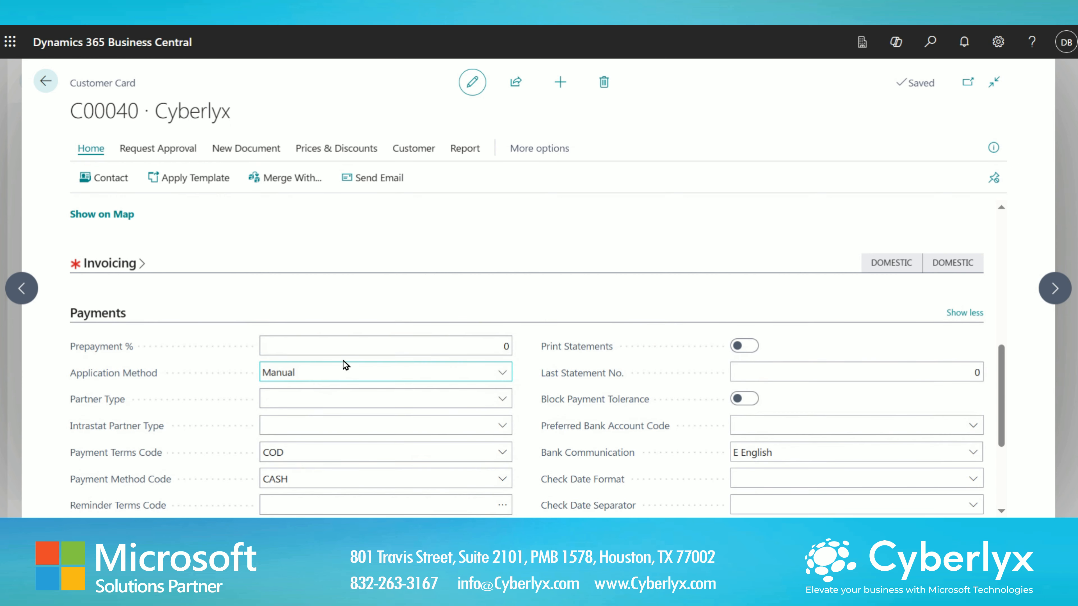
scroll(344, 366, "down", 4)
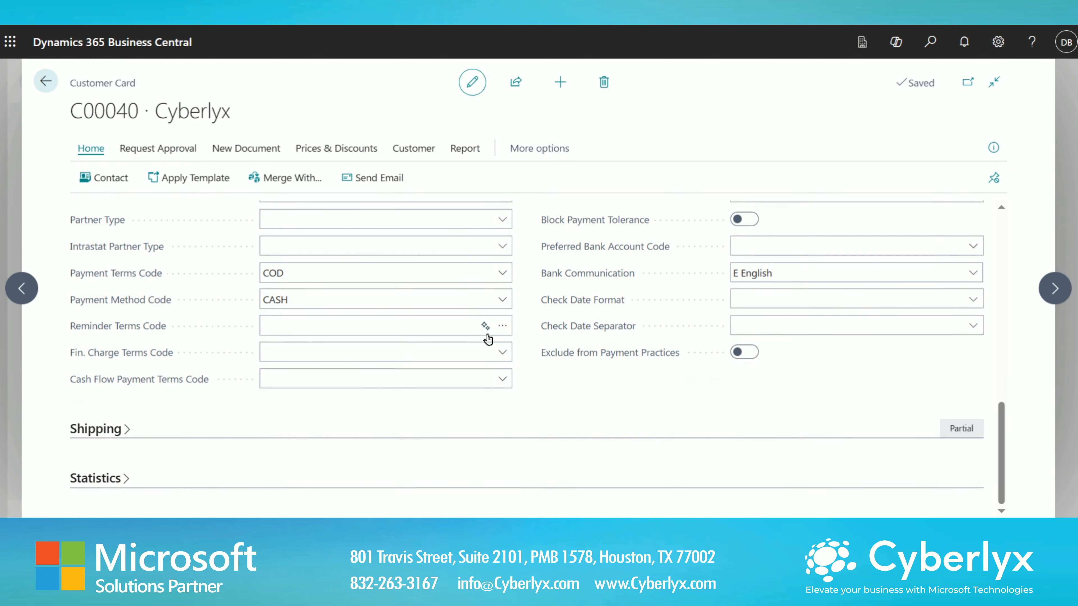
left_click(501, 331)
left_click(501, 329)
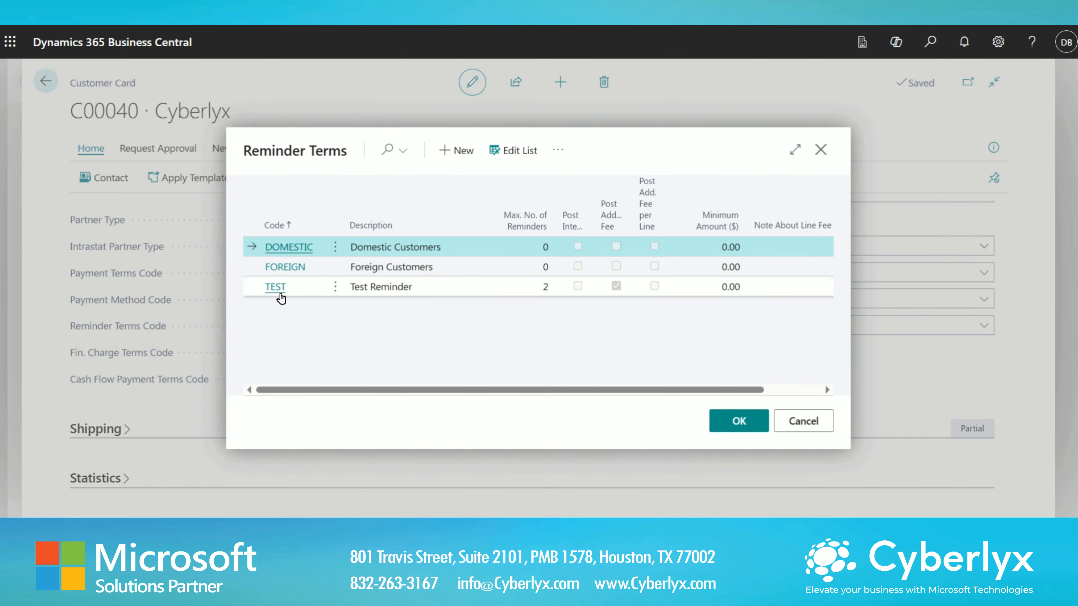
left_click(279, 295)
left_click(715, 431)
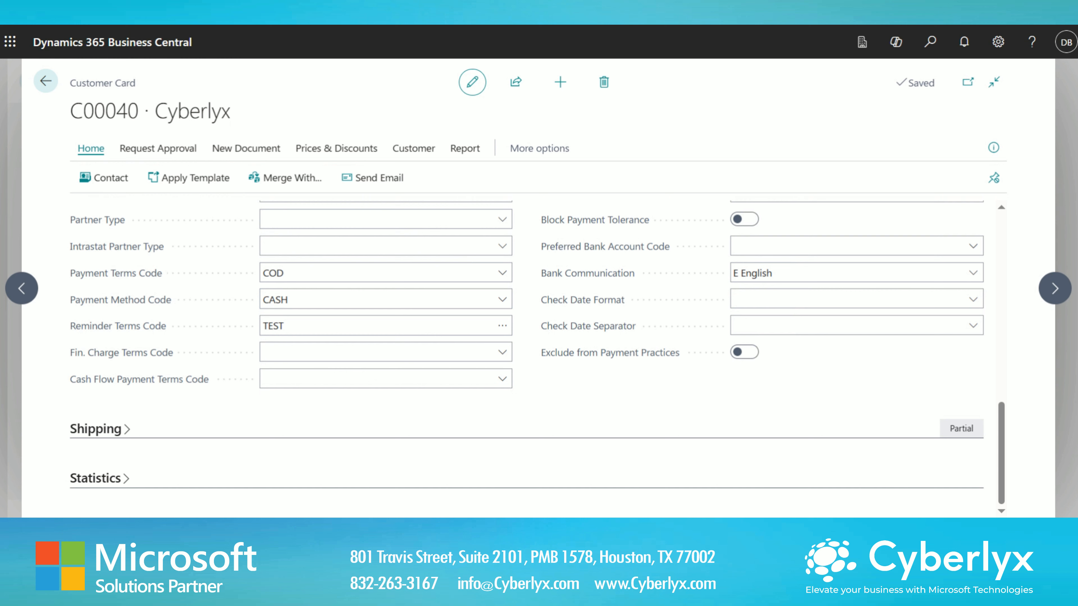
Search for "reminders automation" and open the Reminders Automation page
left_click(929, 41)
type("re")
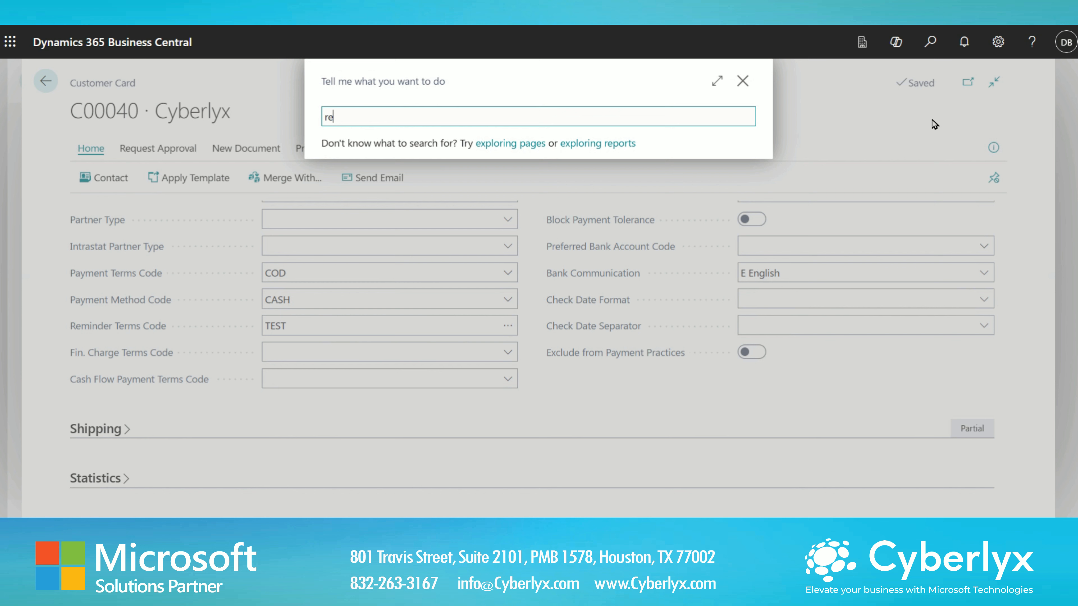
type("minders automation")
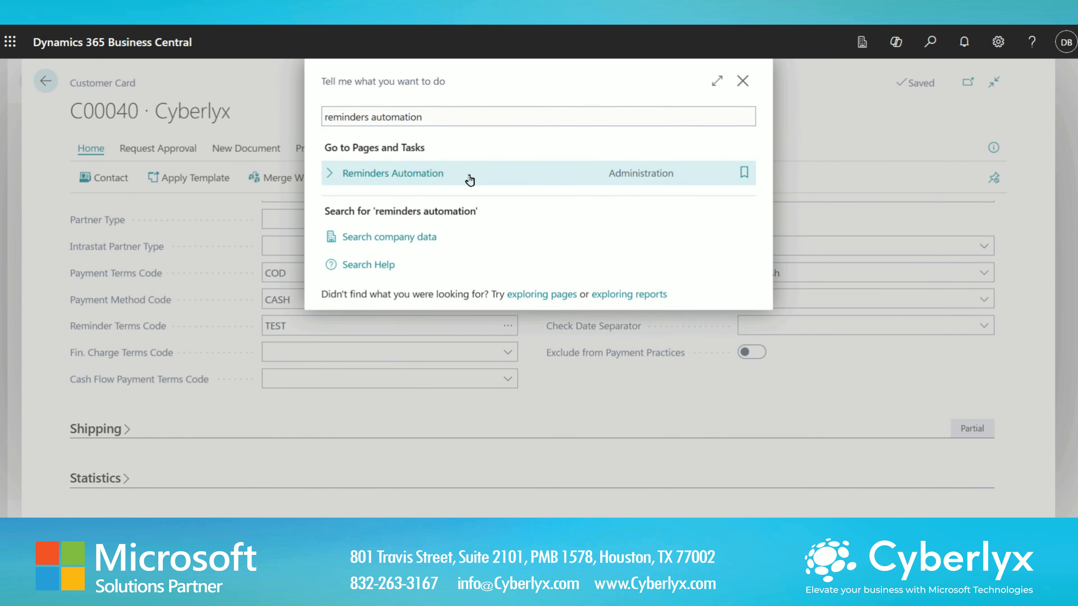
left_click(475, 182)
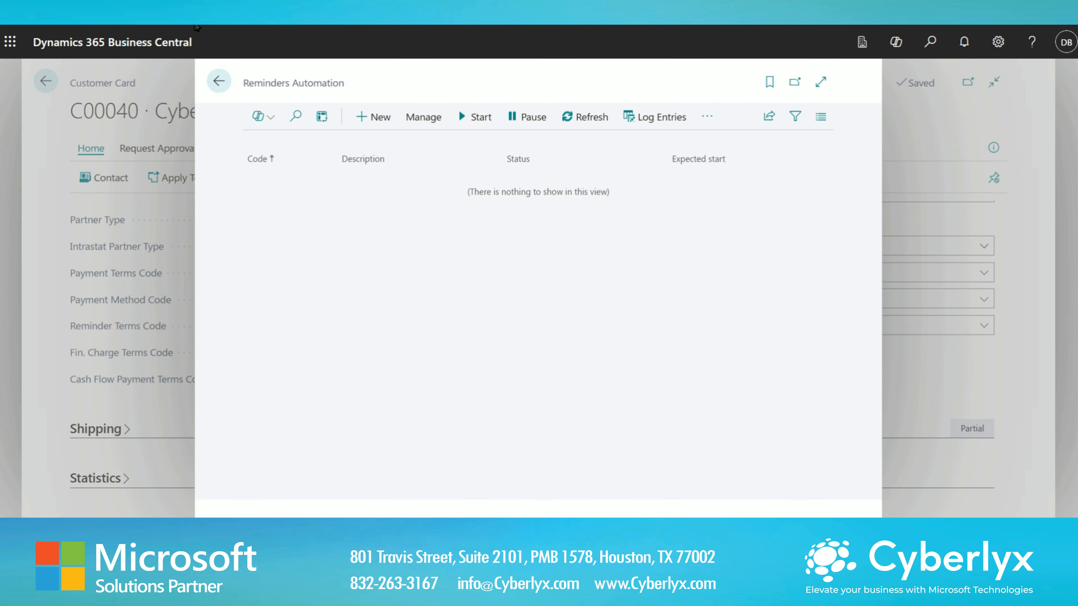
Create a new reminder automation with the code TEST and filter it to the TEST reminder terms
left_click(377, 117)
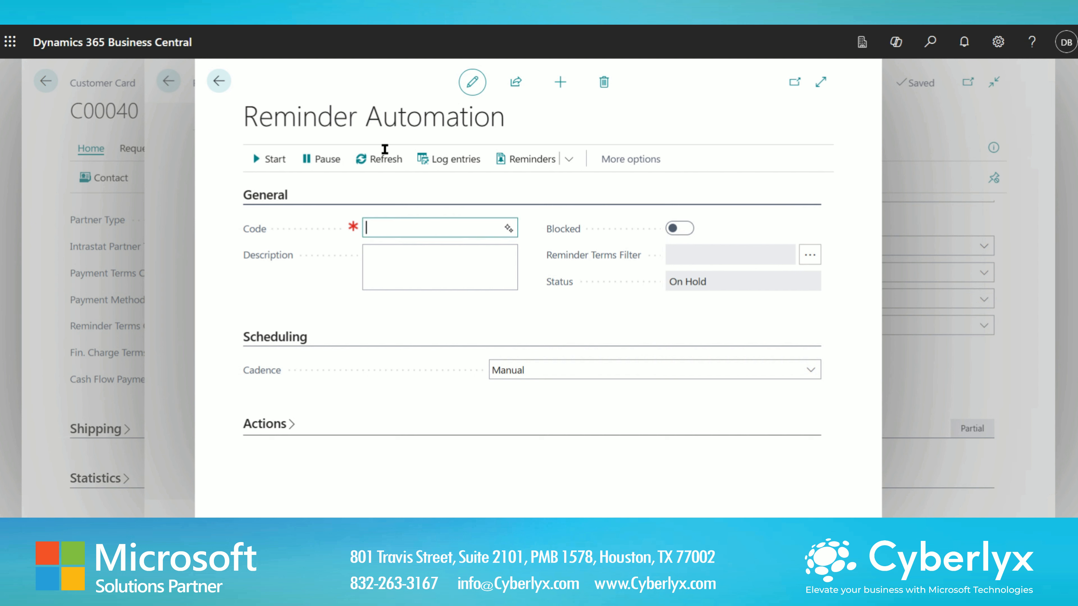
type("TEST")
left_click(478, 278)
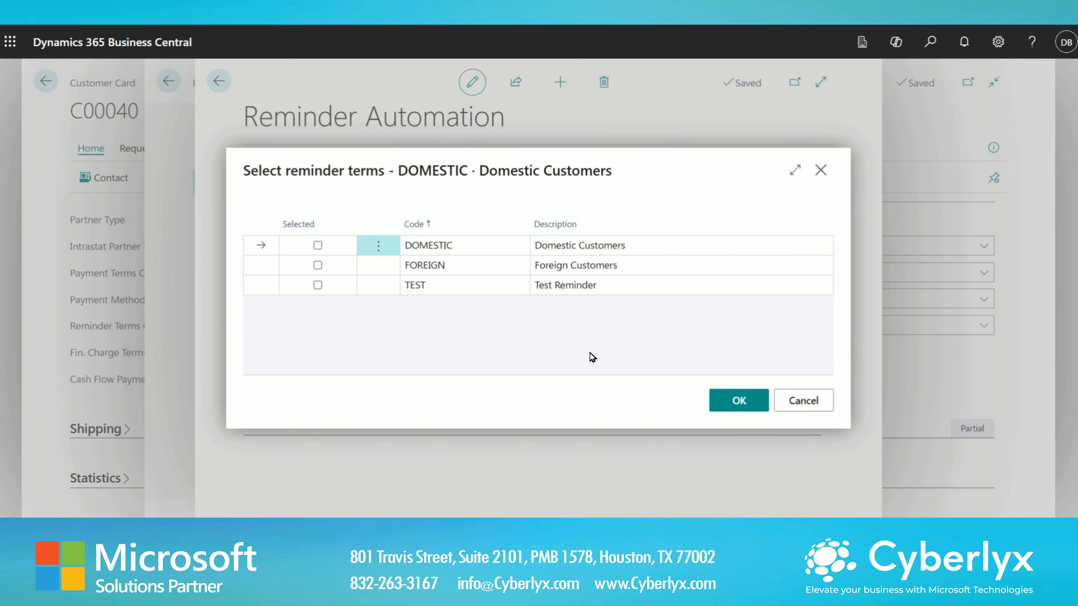
left_click(317, 285)
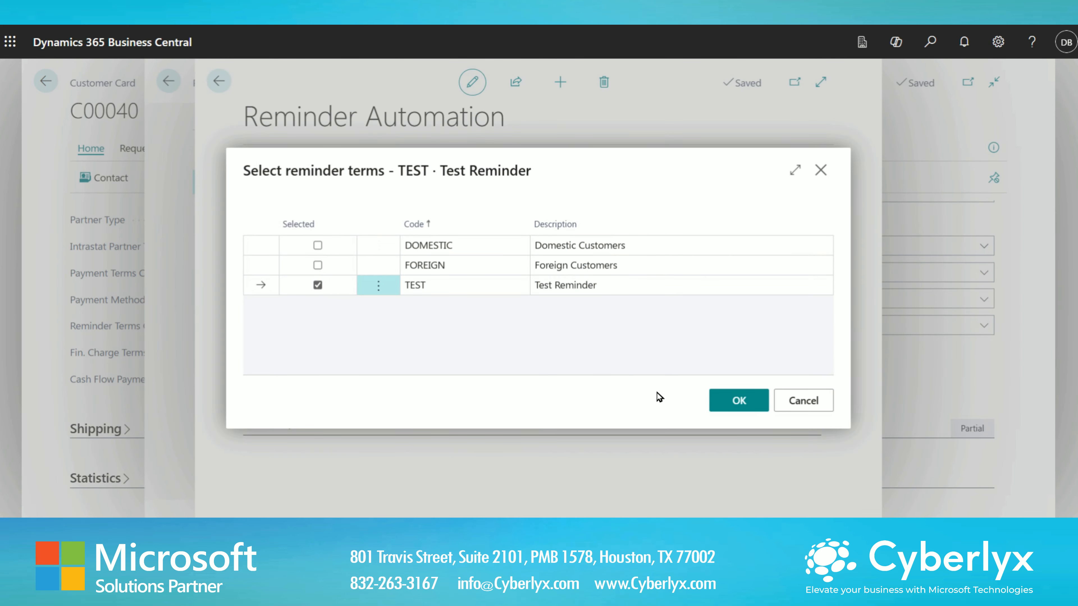
left_click(732, 400)
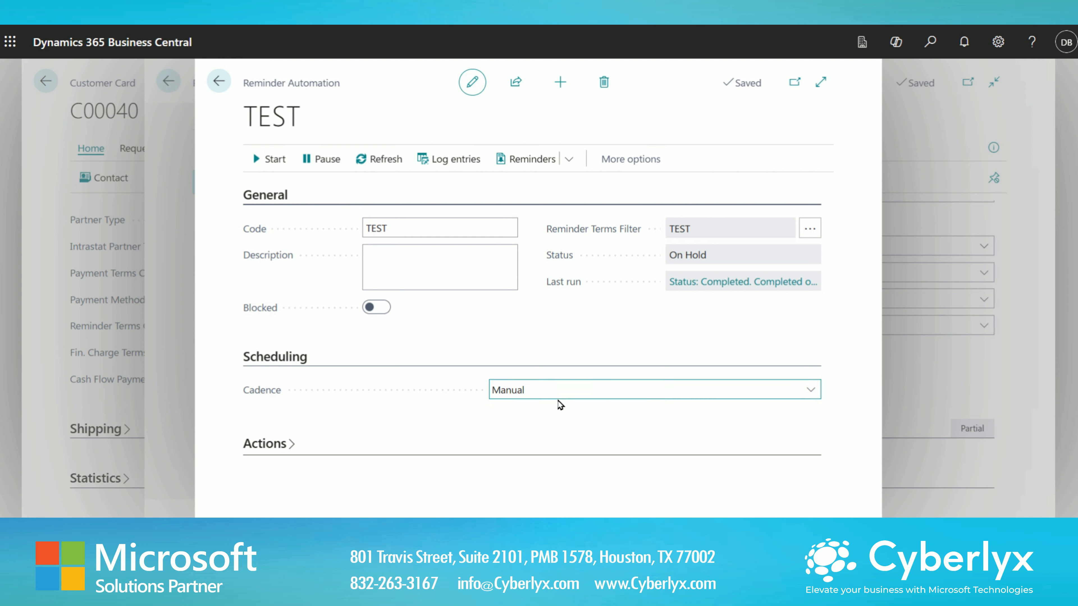
Add a Create Reminder action with the code CREATION to the TEST reminder automation
left_click(297, 449)
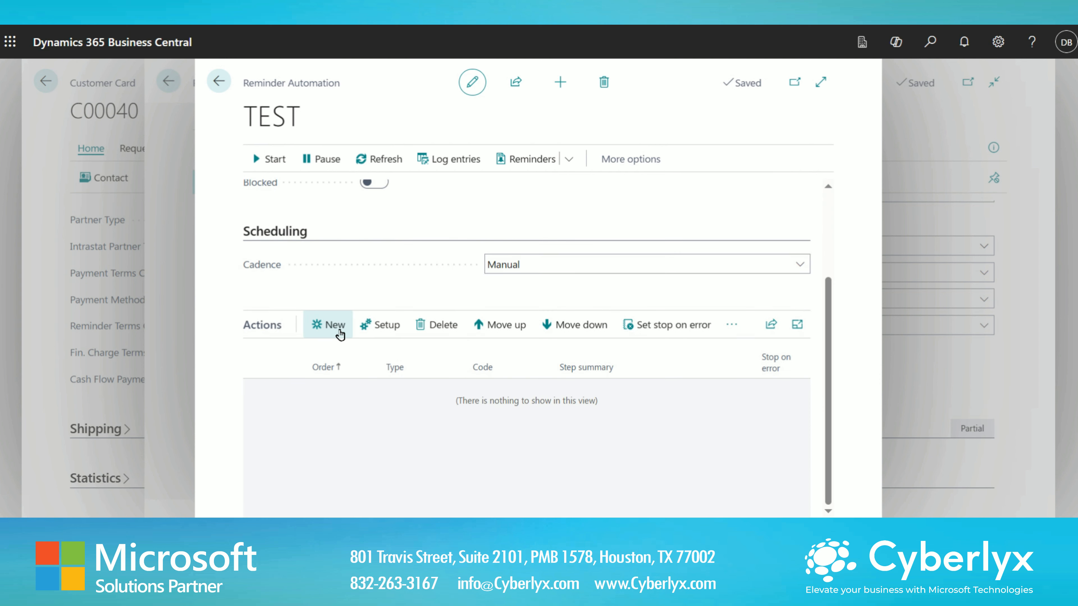
left_click(398, 331)
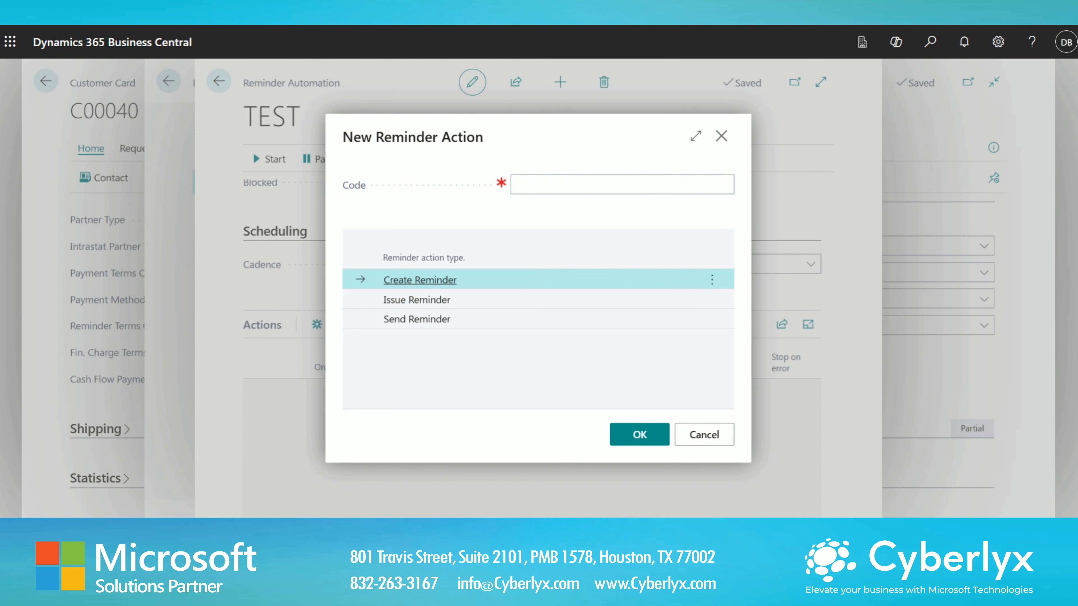
left_click(540, 185)
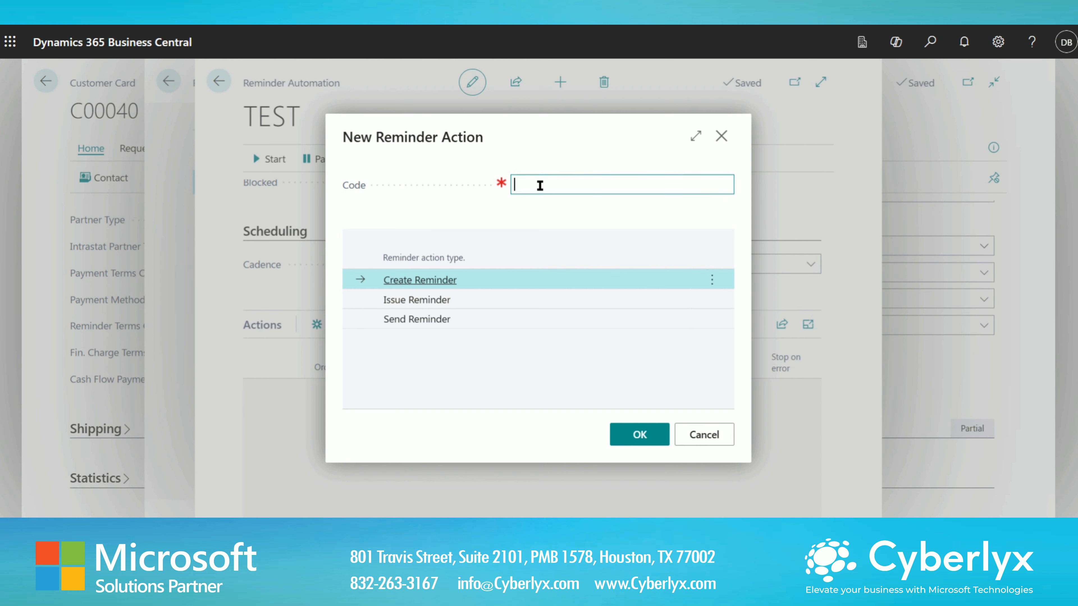
type("Creation")
key("Tab")
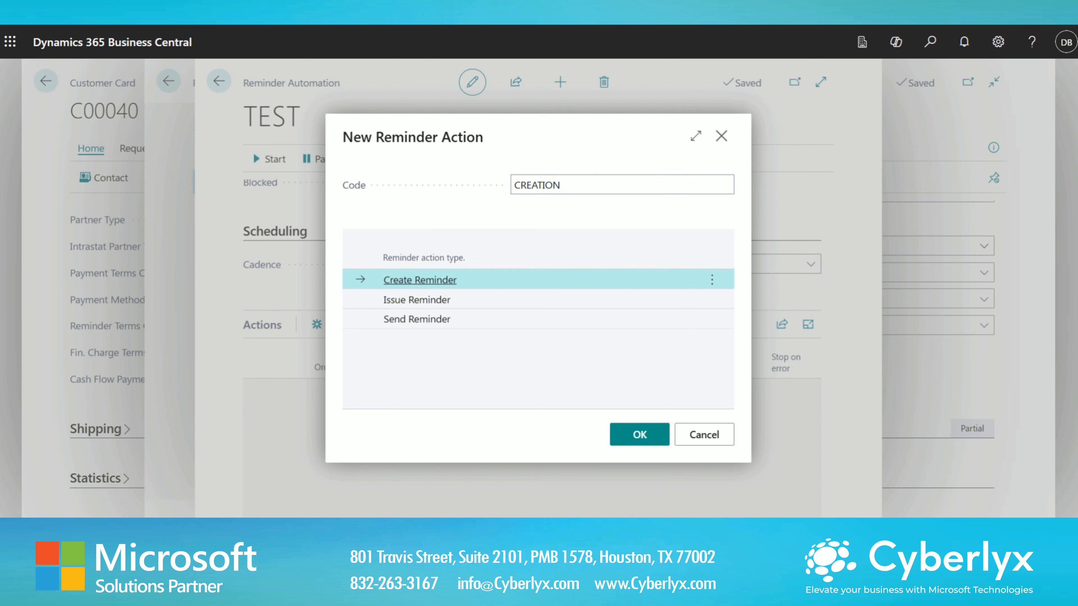
left_click(651, 440)
Restrict the CREATION action to entries with overdue amounts and close its setup
left_click(252, 27)
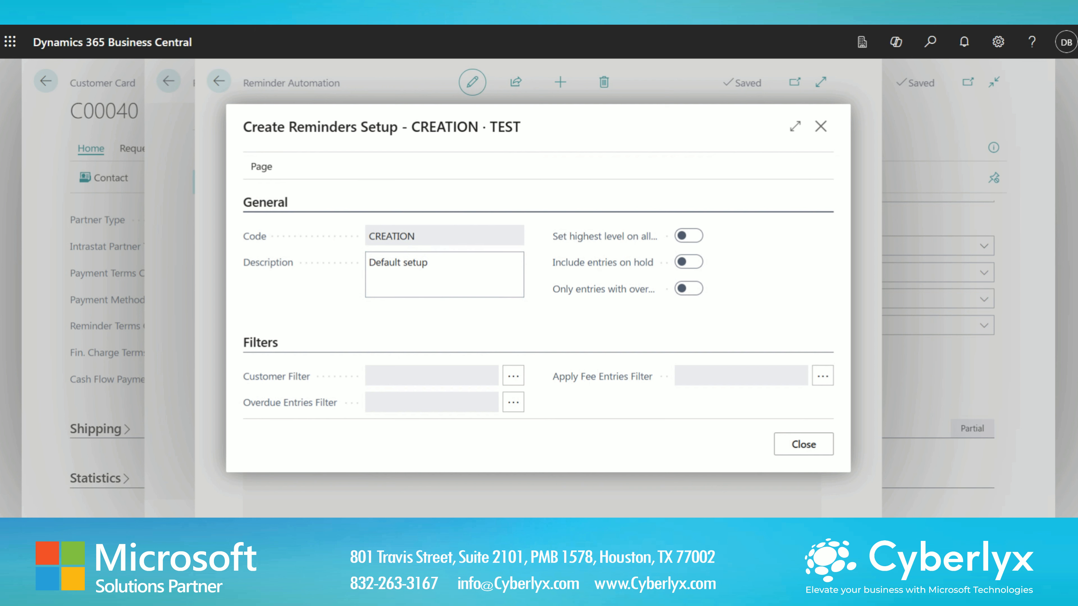
left_click(687, 289)
left_click(805, 446)
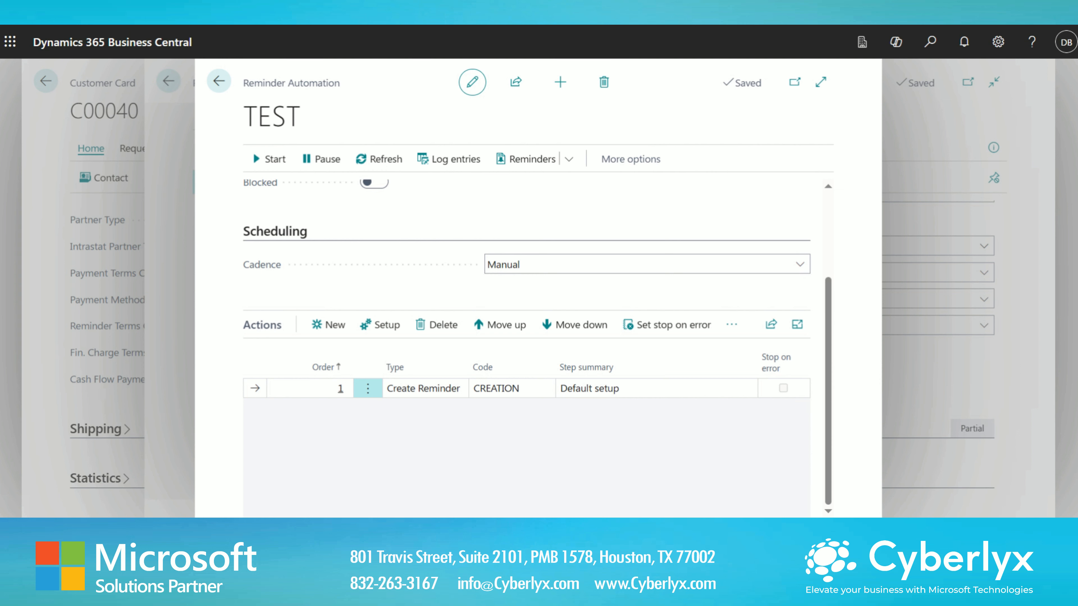
Start the TEST reminder automation and open the action history from its last run
scroll(567, 429, "up", 3)
scroll(590, 456, "up", 1)
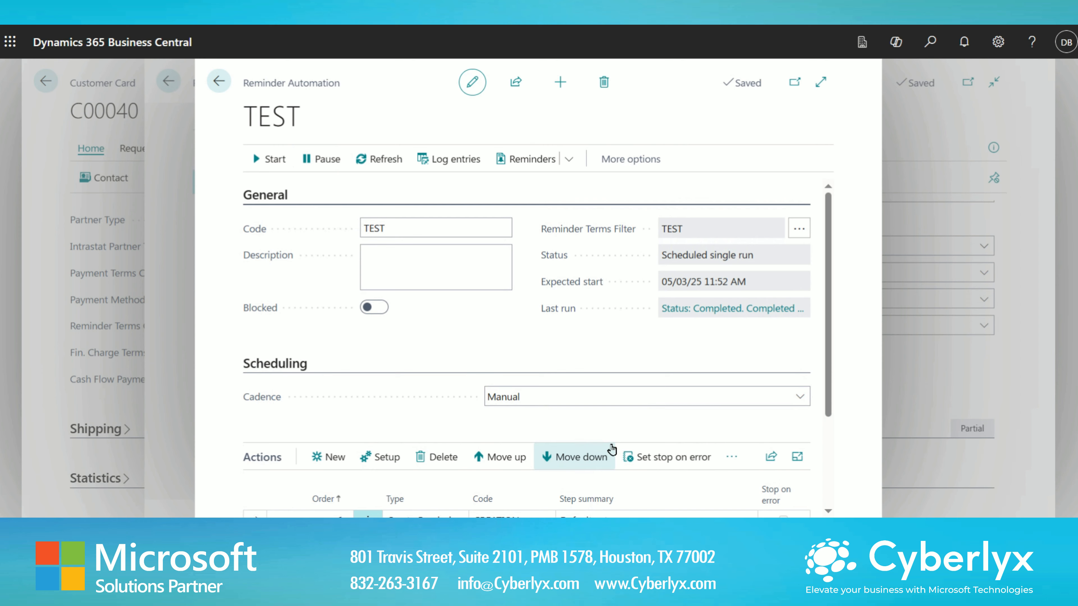
left_click(720, 312)
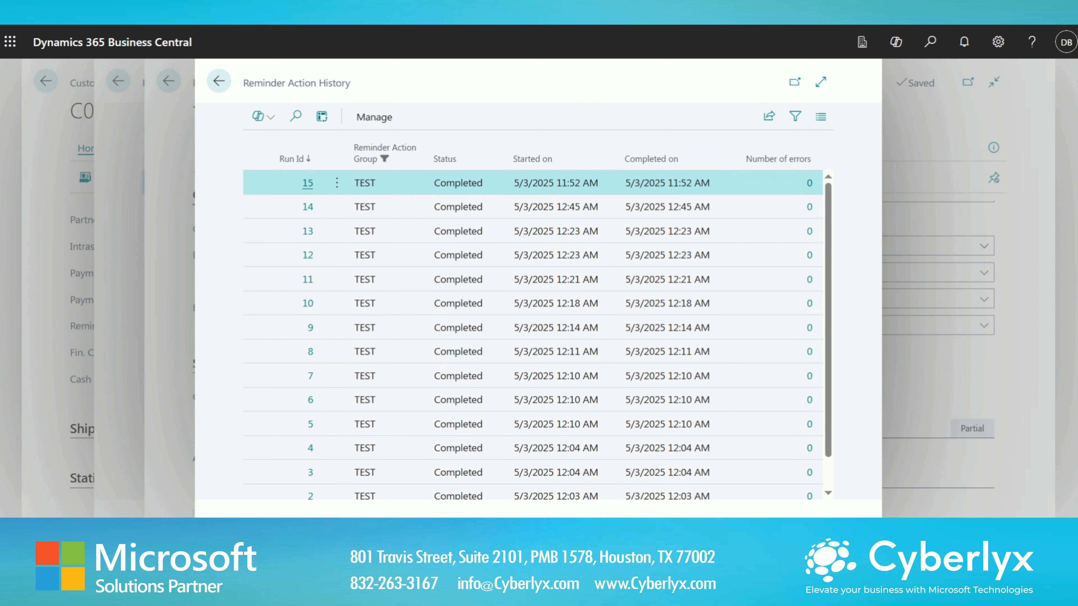
Search for "reminders", open the newly created Cyberlyx reminder from the Reminders list and examine its invoice and additional fee lines
left_click(937, 50)
type("remin")
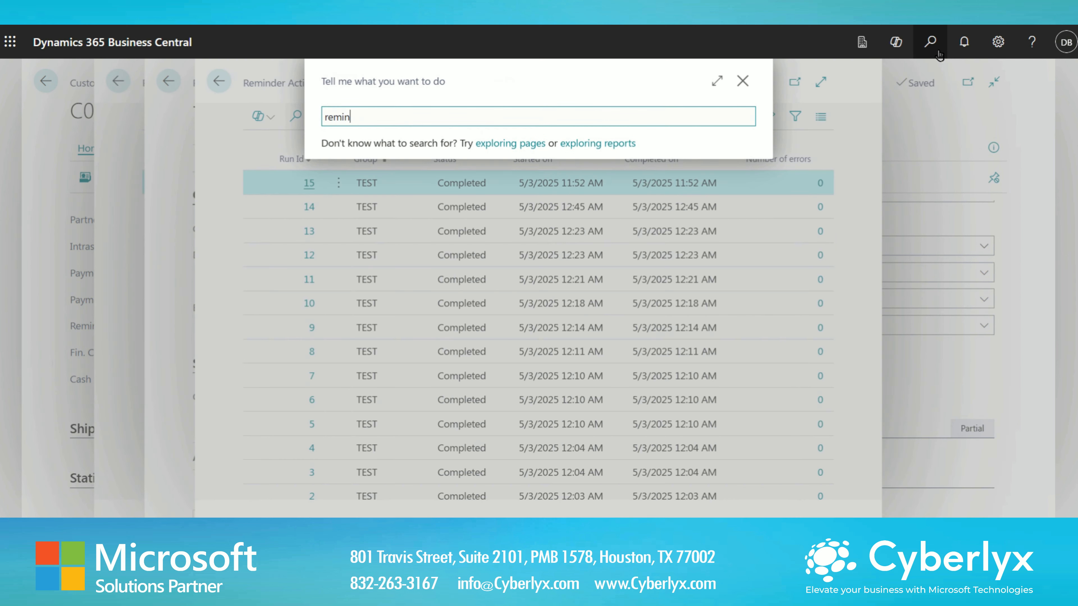
type("ders")
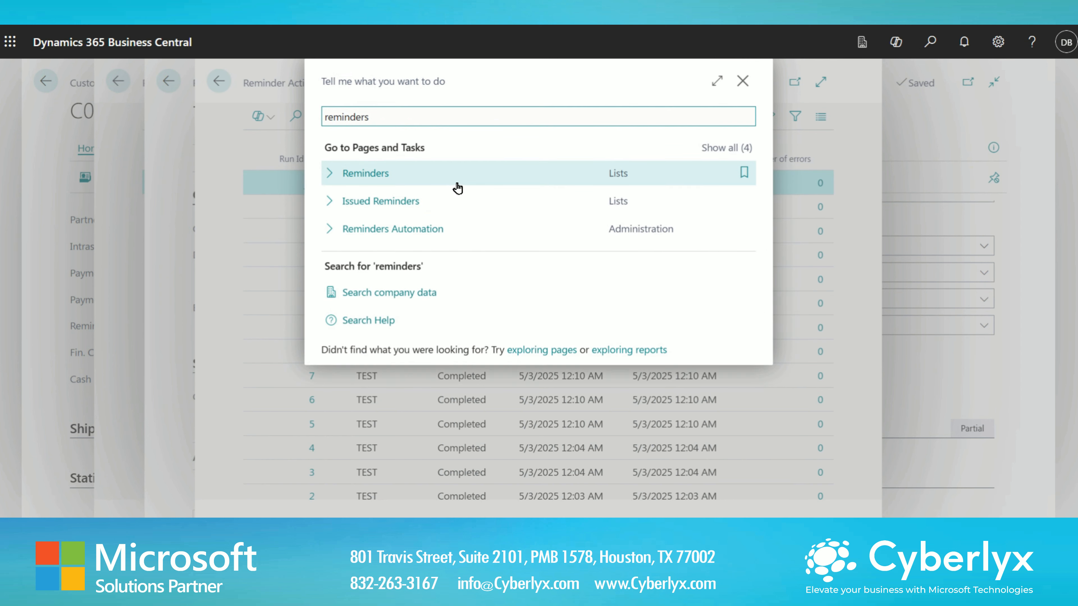
left_click(453, 178)
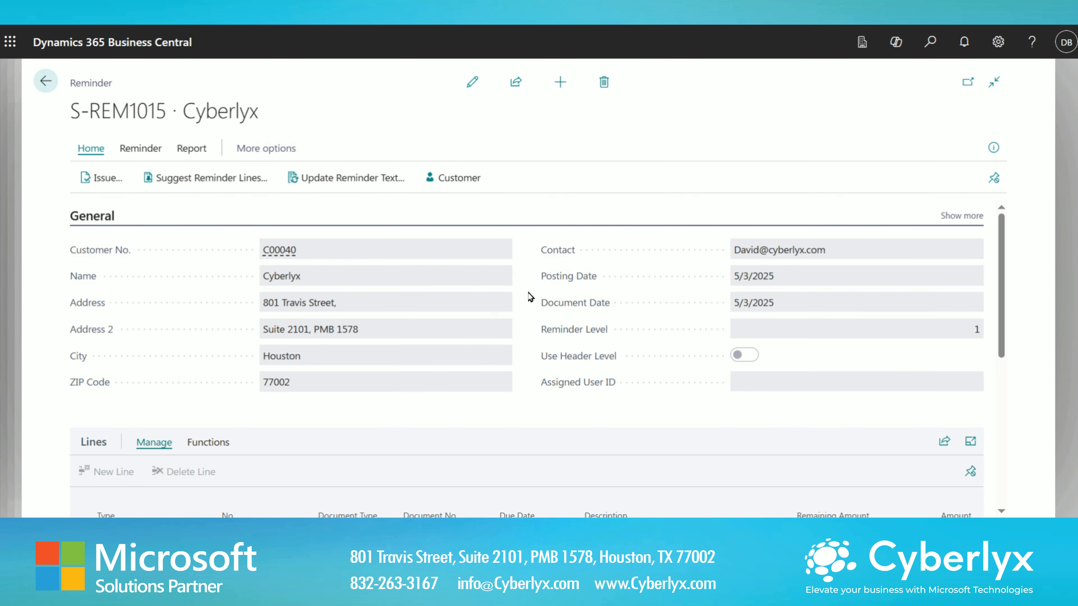
scroll(543, 263, "down", 3)
scroll(560, 255, "down", 2)
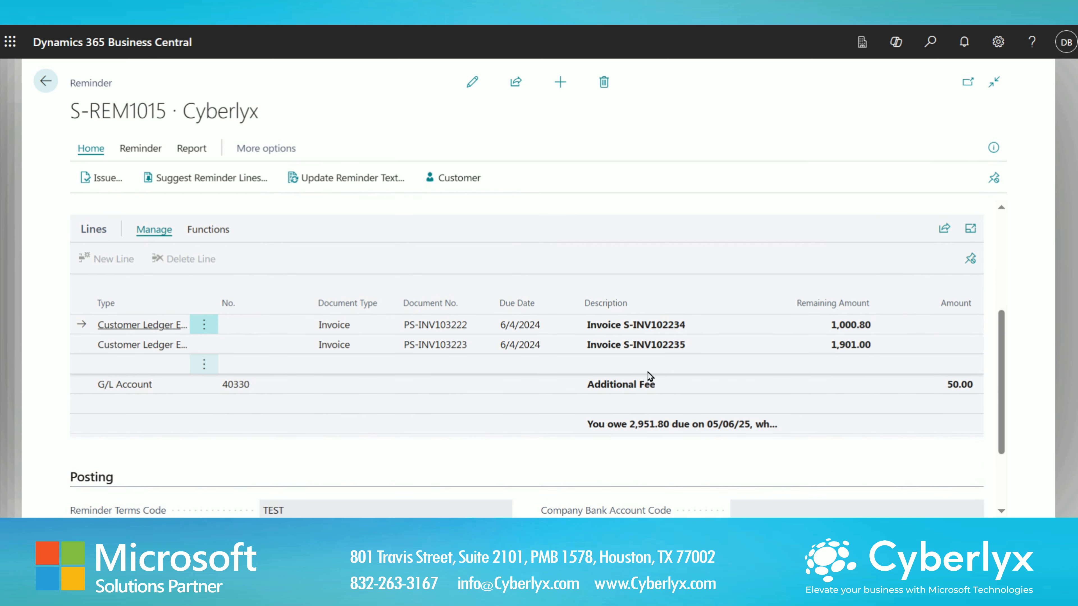